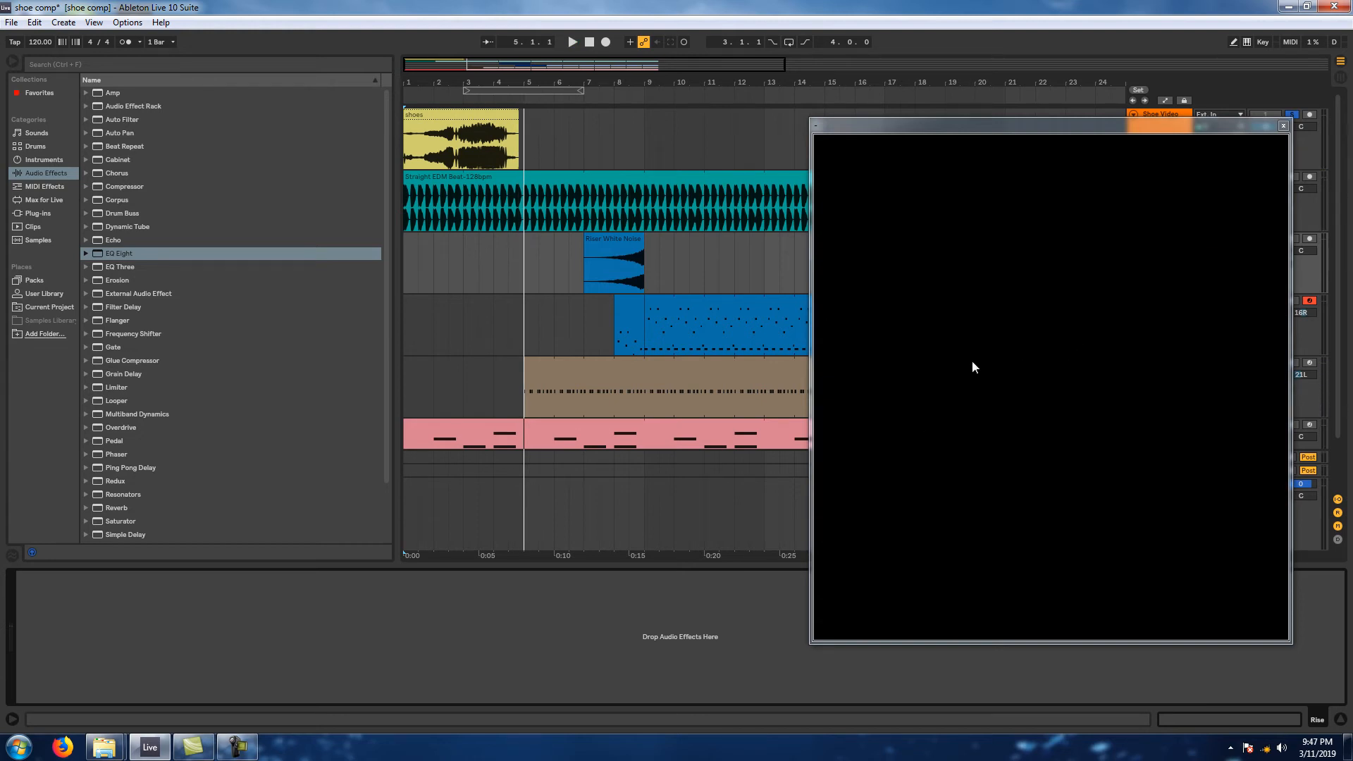
- Place the insert marker at bar 2 in the shoes clip to preview its video frame, and close the video window
left_click(432, 141)
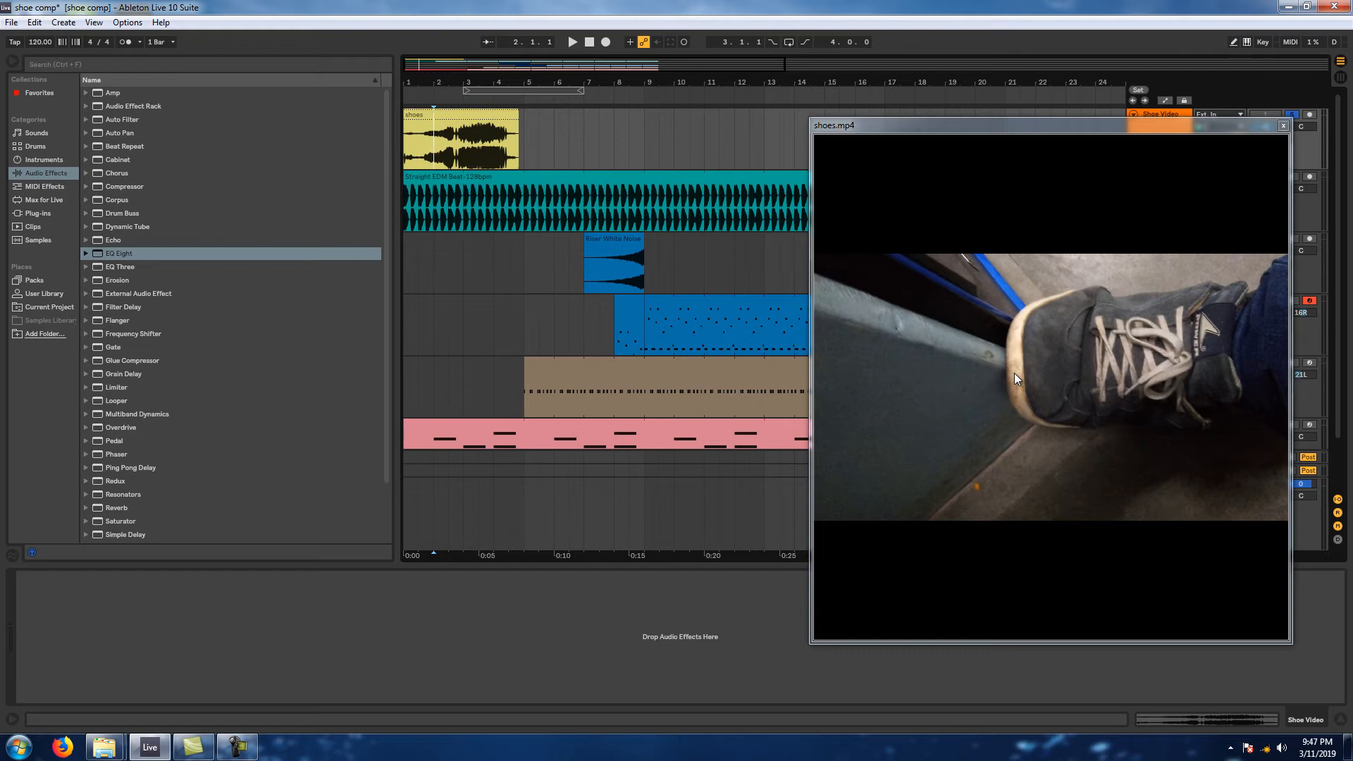
left_click(1284, 126)
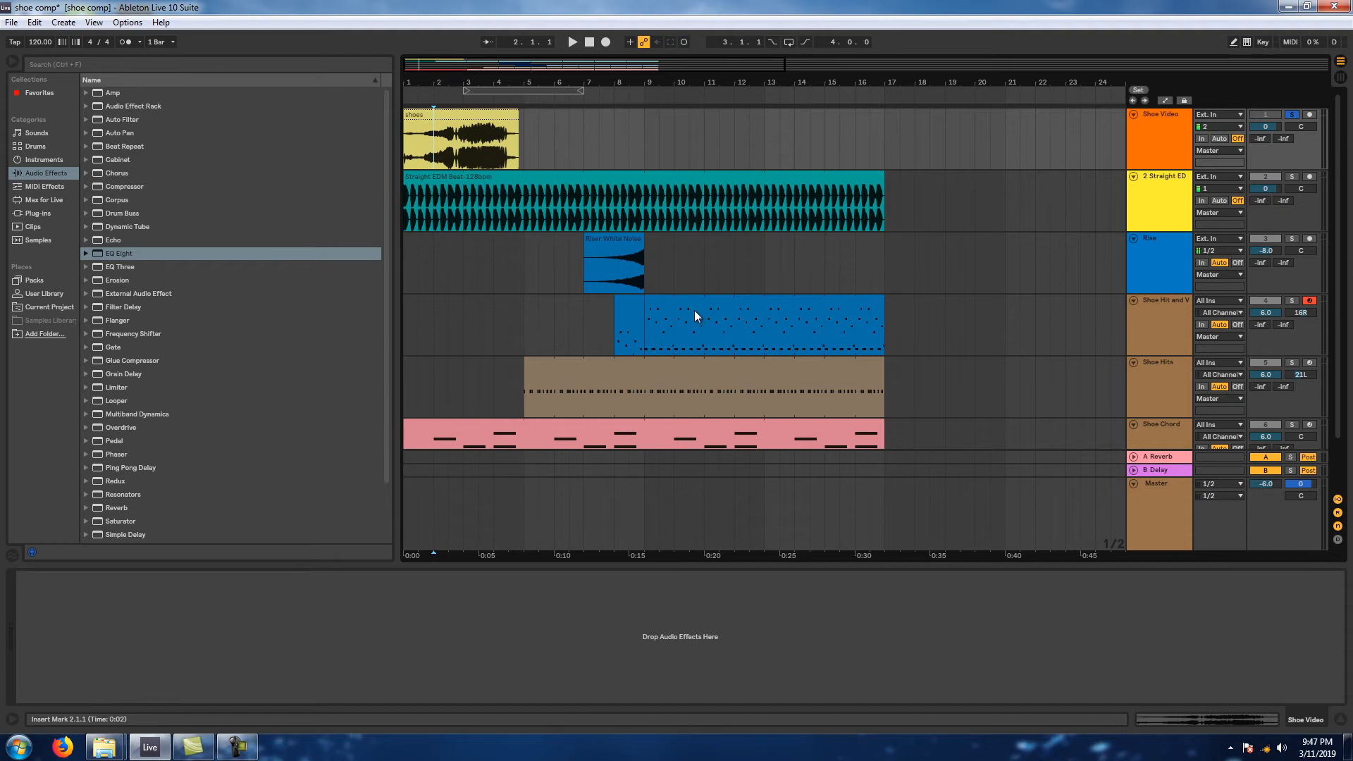
- Examine the device chains of the Shoe Hit, Shoe Hits and Shoe Chord tracks
scroll(1119, 230, "down", 3)
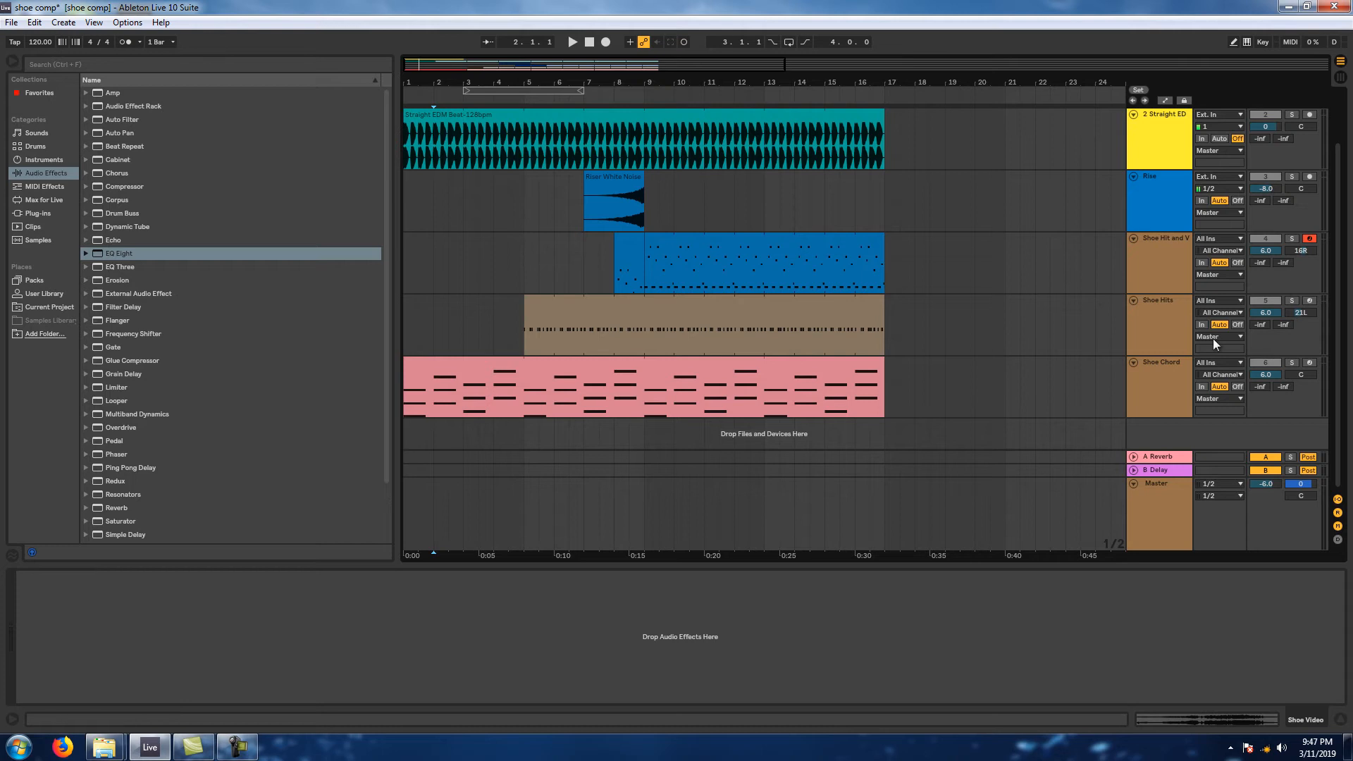
left_click(1182, 253)
left_click(1167, 303)
left_click(1163, 369)
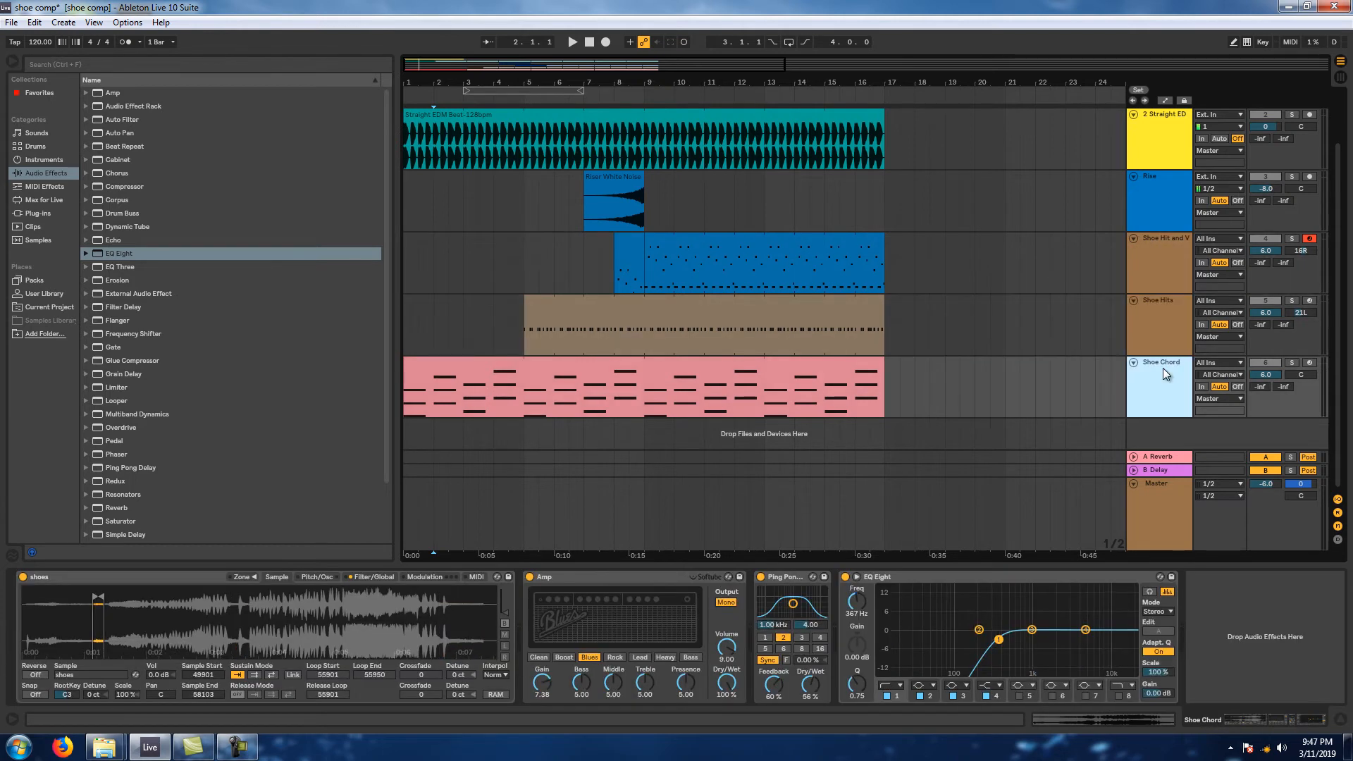
left_click(1161, 317)
left_click(1160, 252)
left_click(1161, 319)
left_click(1172, 391)
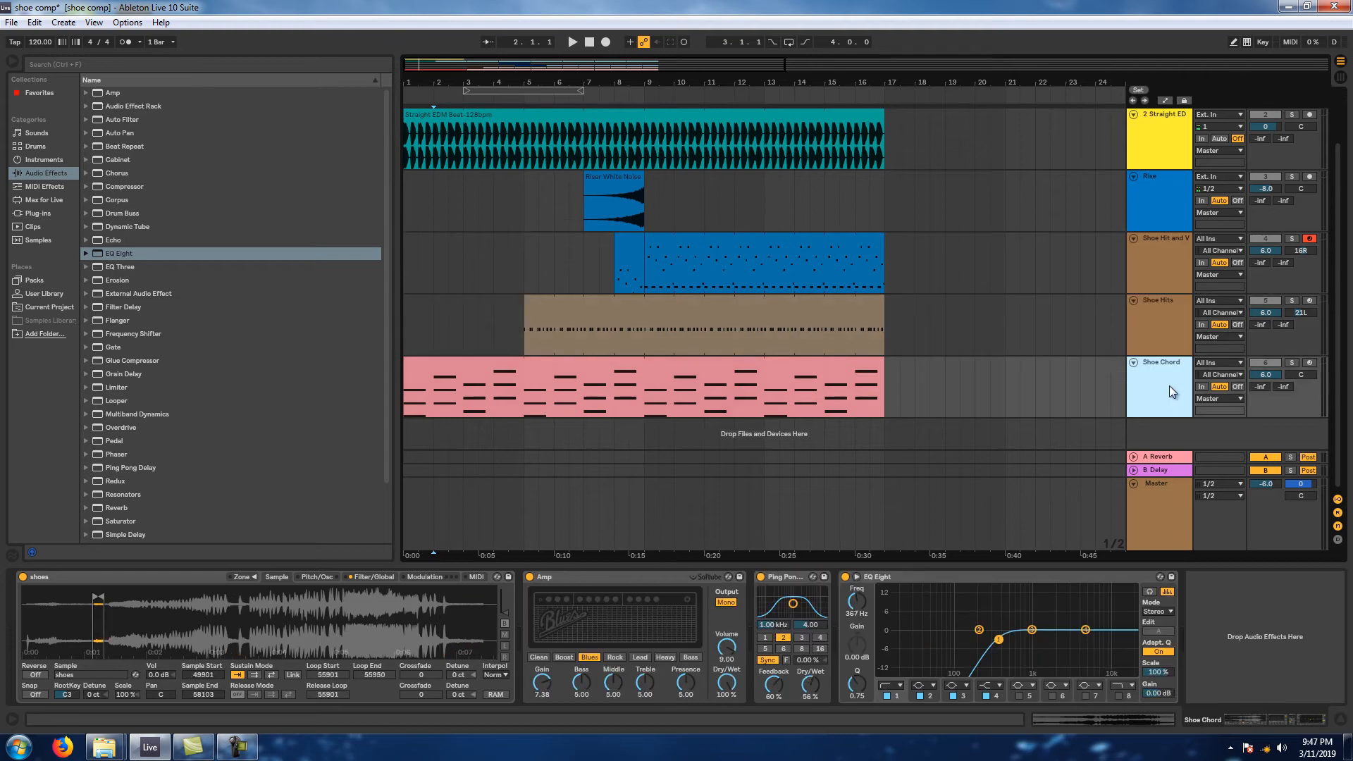
- Solo the Shoe Chord track and listen to it from the start of the arrangement
left_click(1291, 363)
left_click(405, 428)
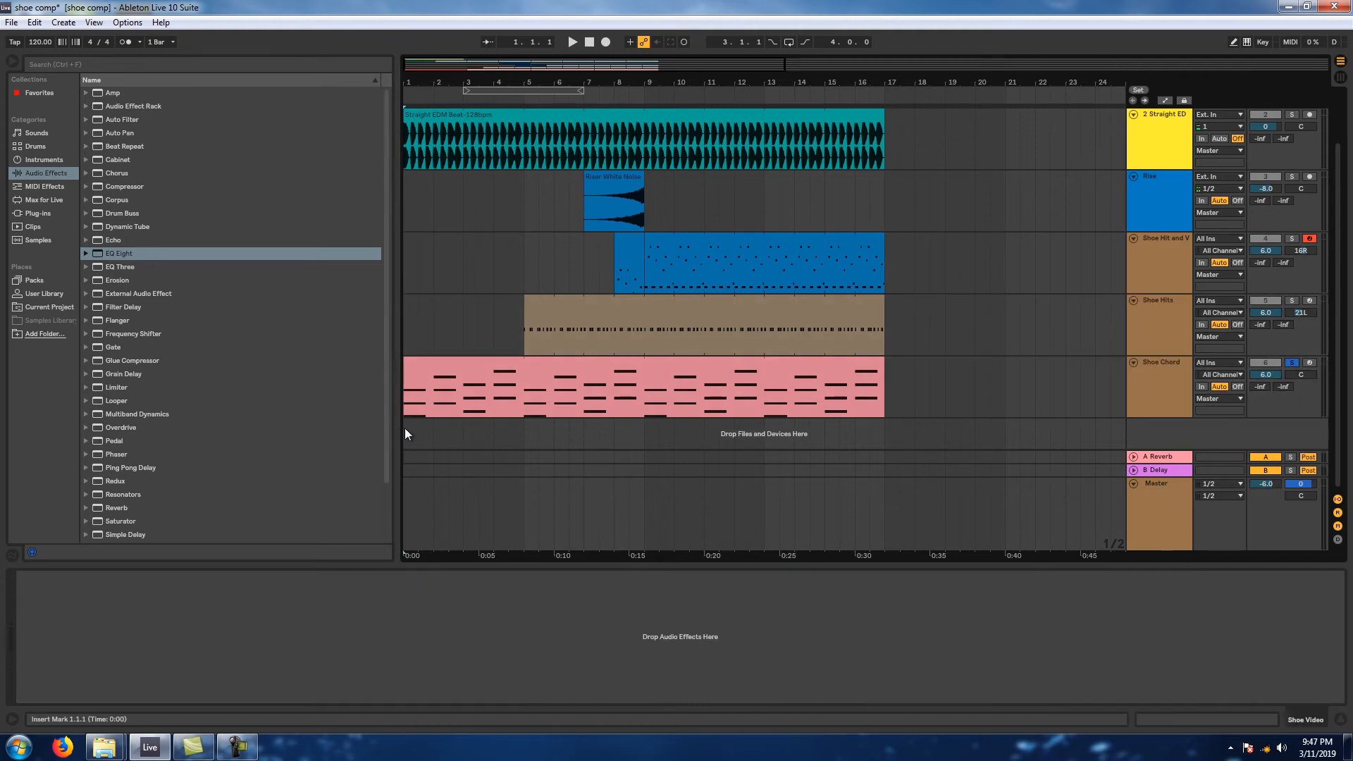
key("space")
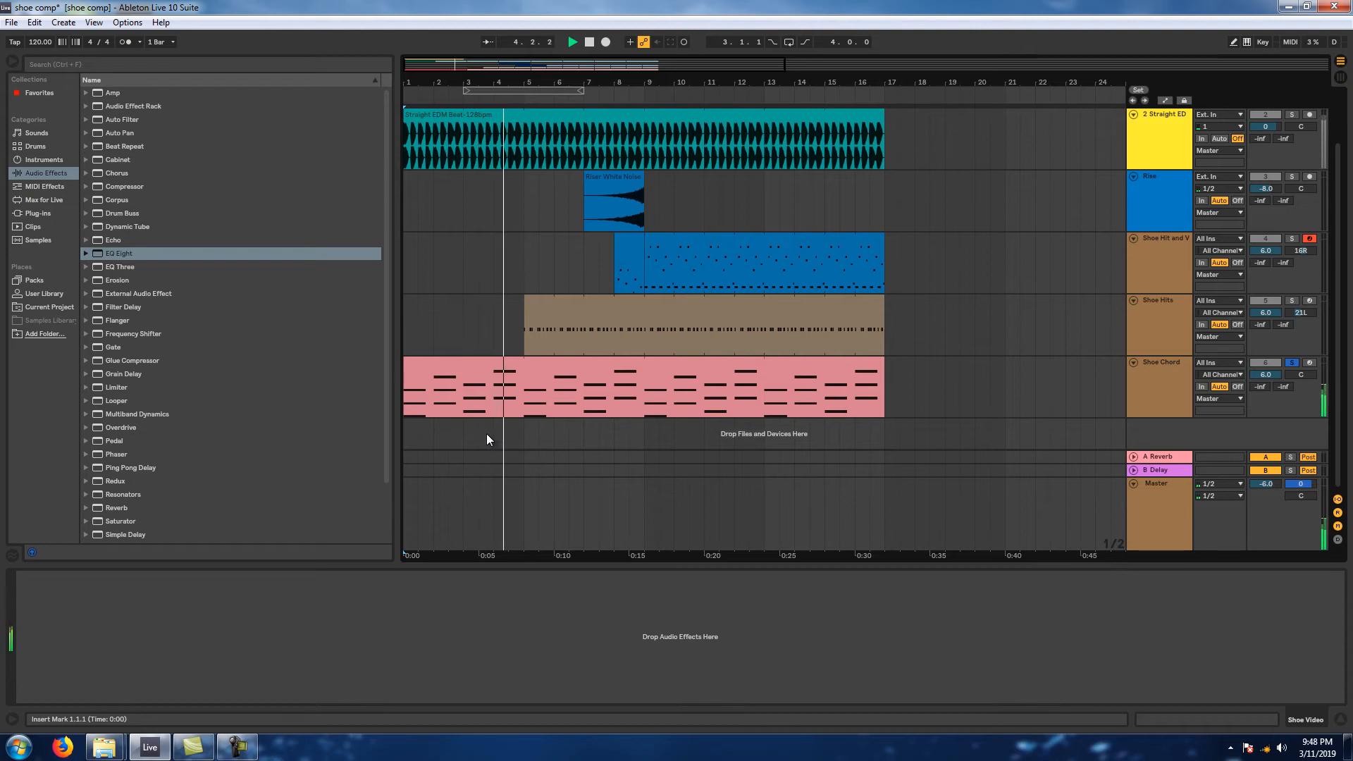
left_click(568, 395)
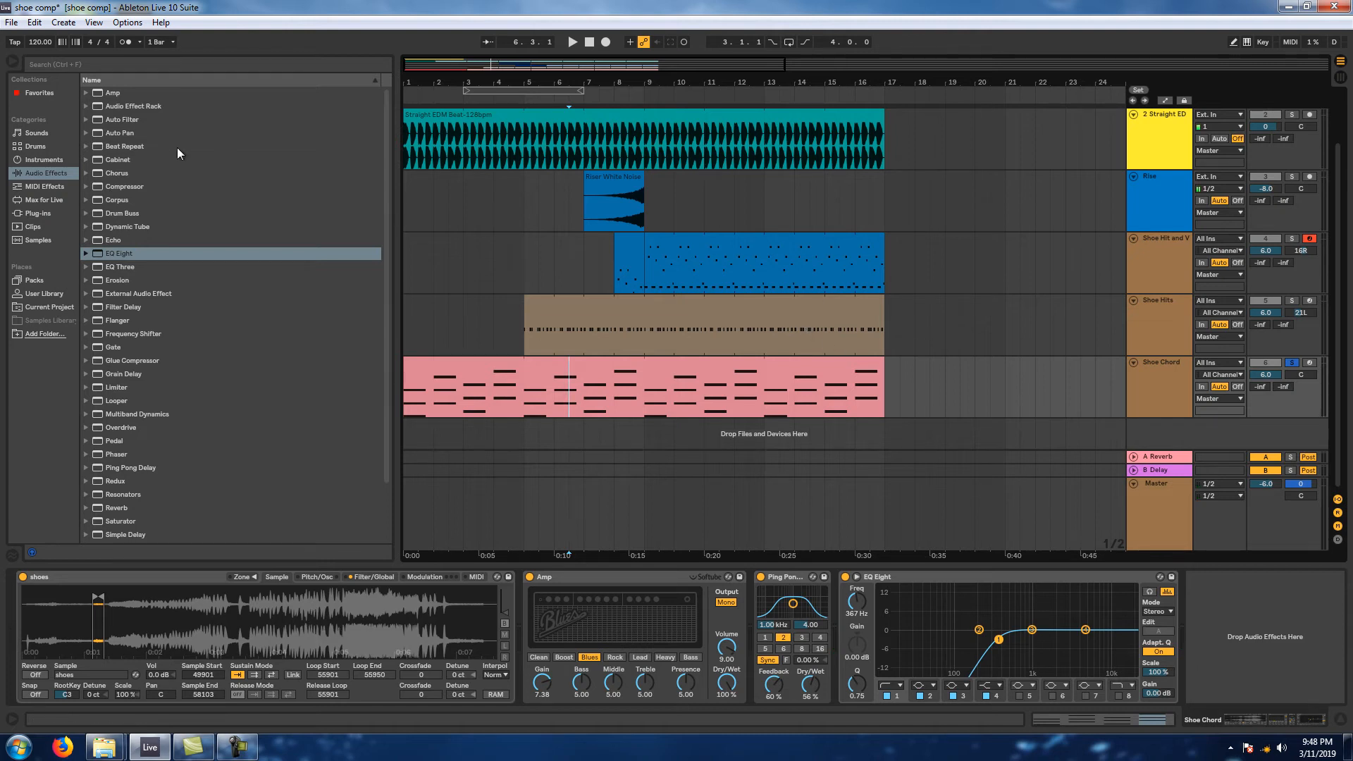
- Create a new Sampler track below Shoe Chord, load it with the shoes clip's audio, and solo it
left_click(45, 161)
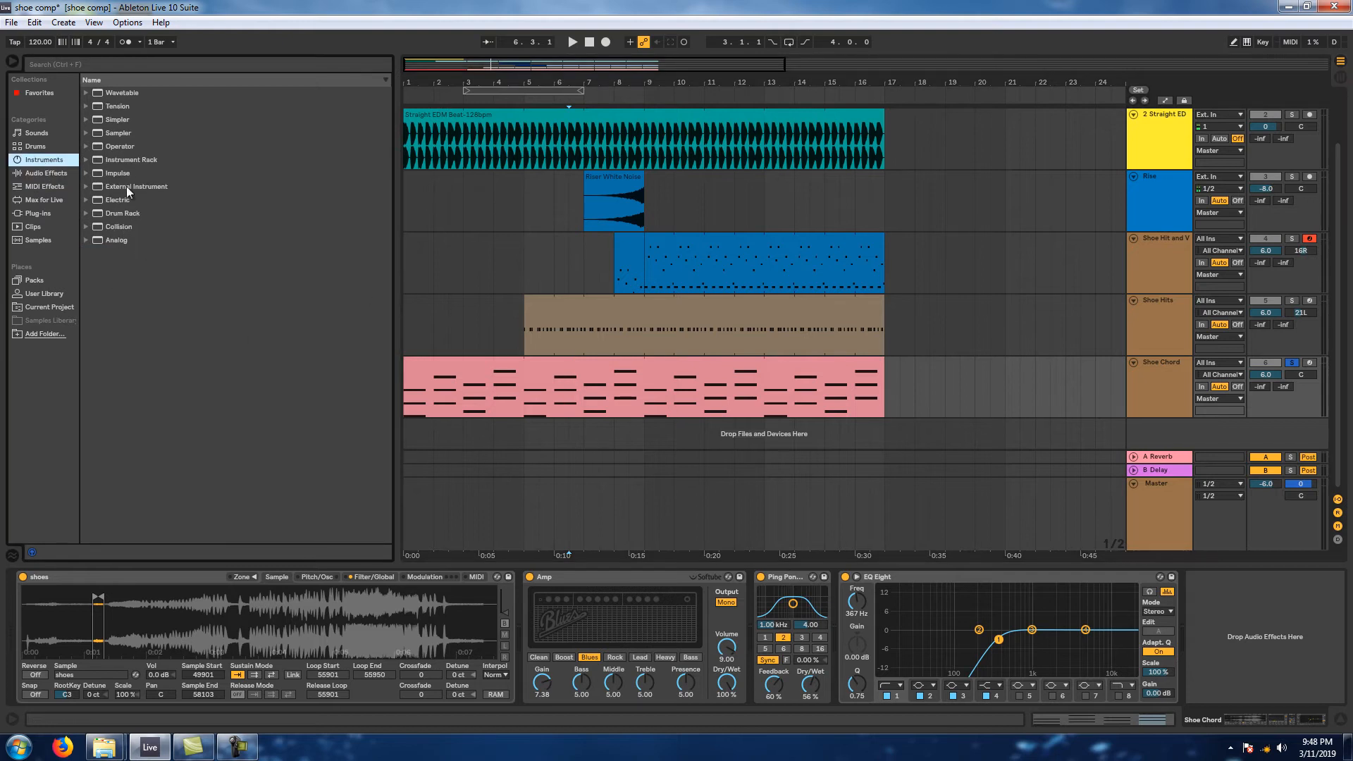
left_click_drag(120, 133, 1203, 430)
scroll(716, 188, "up", 3)
left_click_drag(474, 118, 345, 458)
left_click_drag(225, 631, 226, 632)
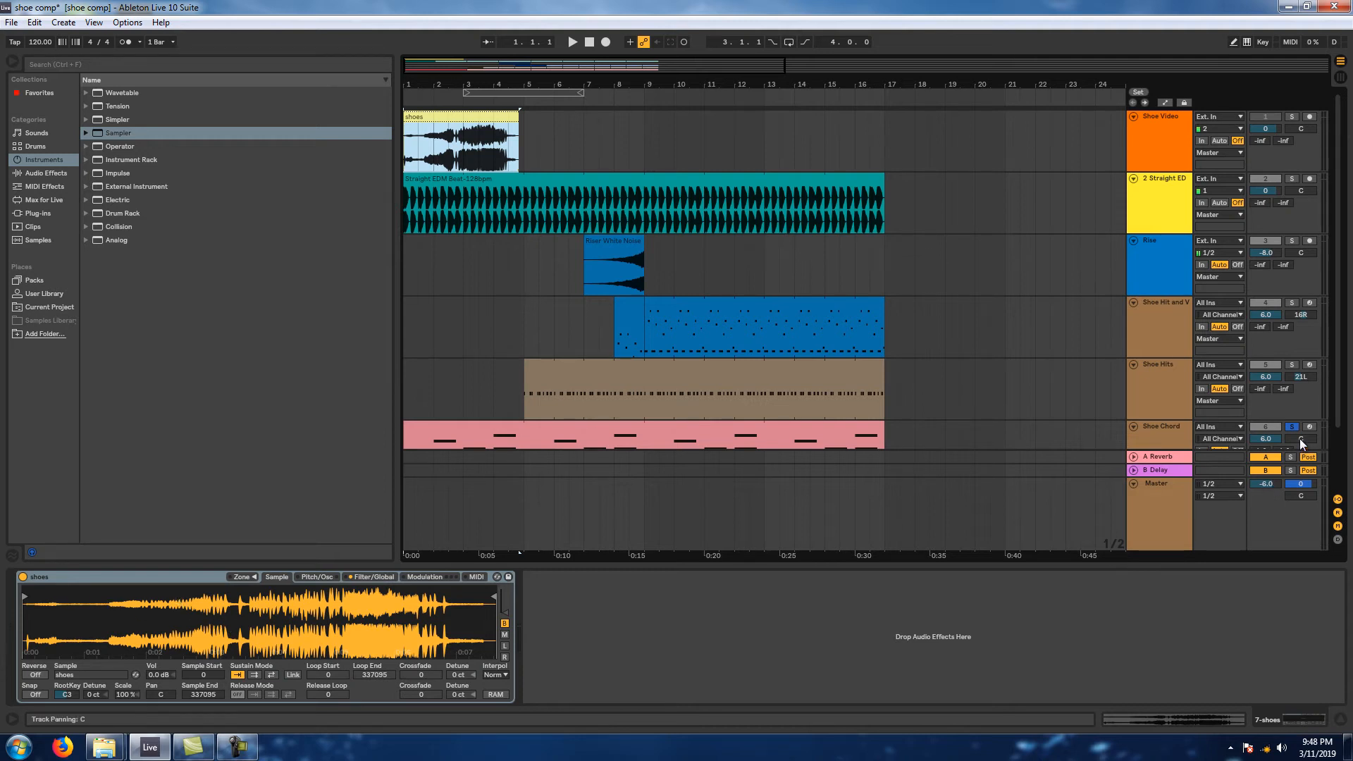
scroll(1225, 367, "down", 3)
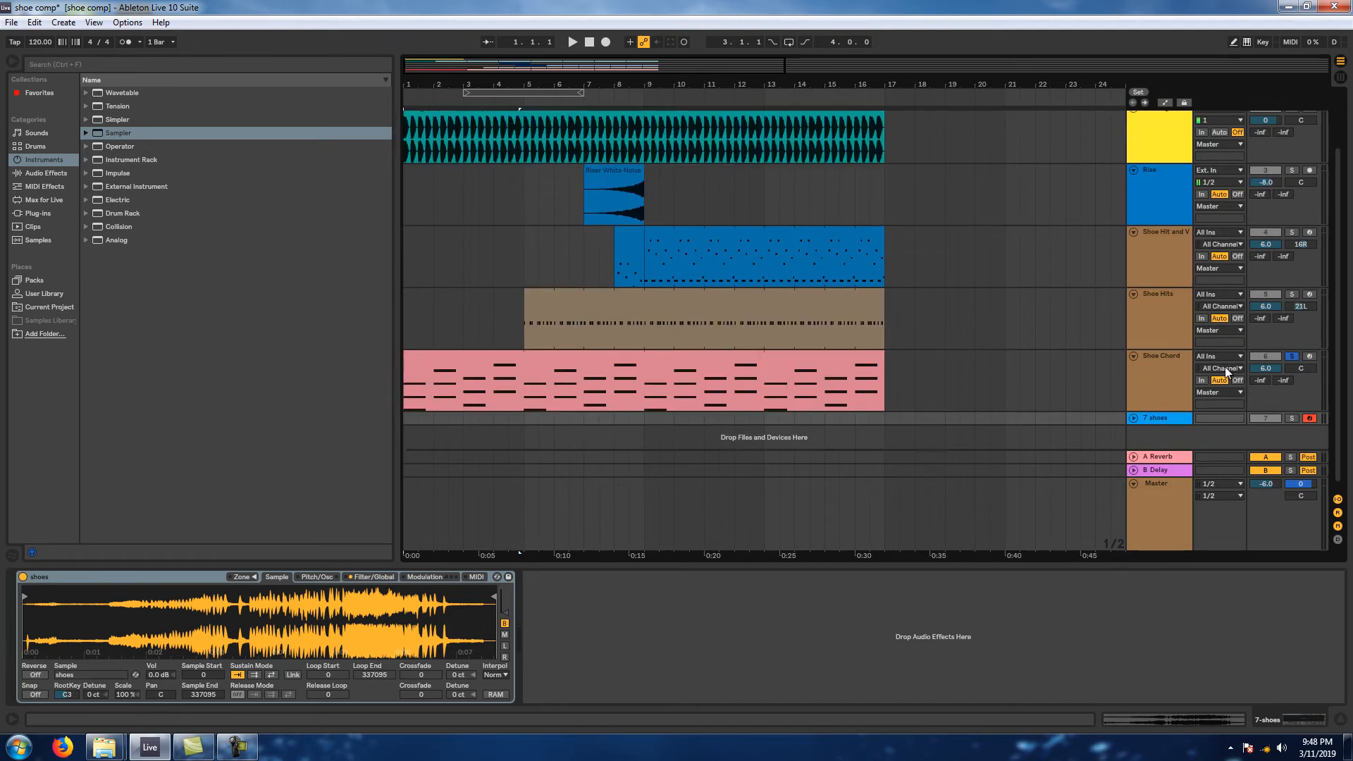
left_click(1292, 411)
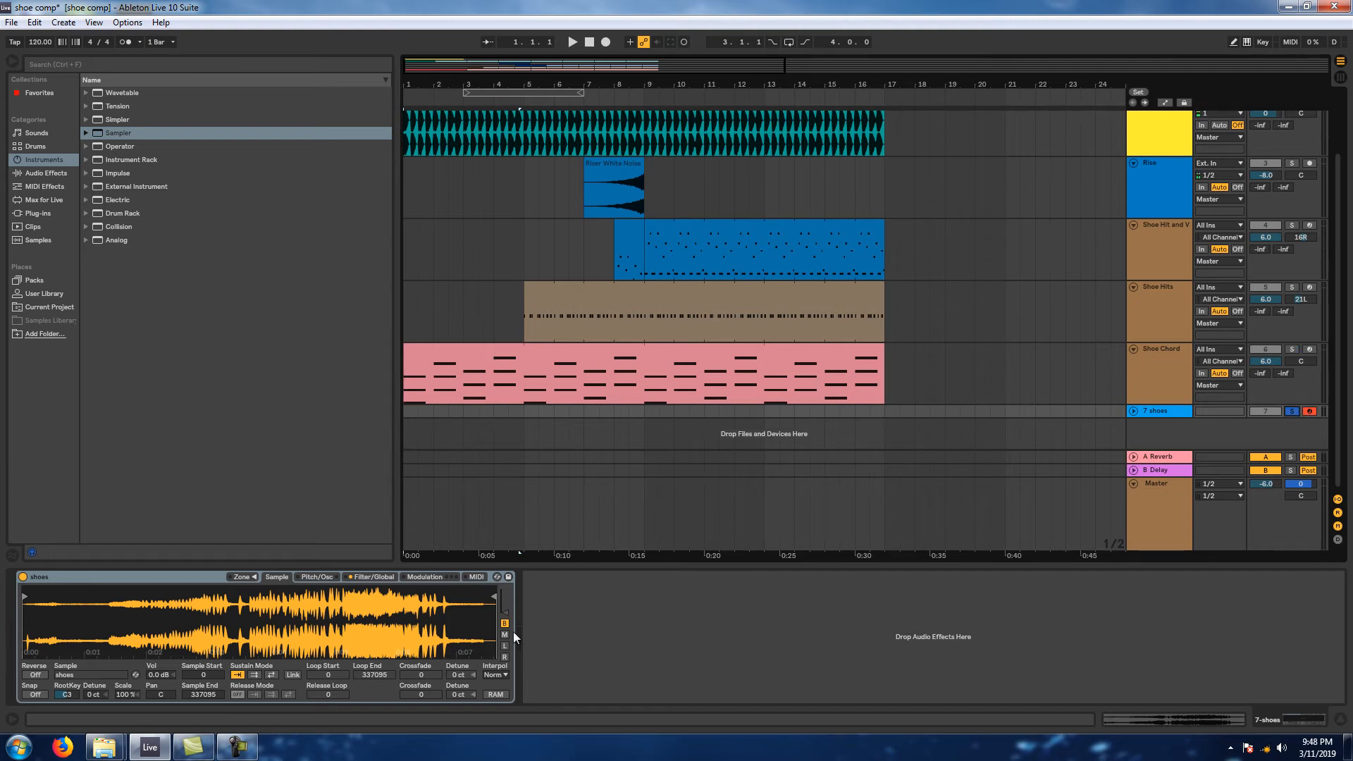
- Enable the computer MIDI keyboard and trim the Sampler's sample to start 148763 and end 162287, auditioning it with a note
left_click(1247, 44)
key("a")
left_click_drag(497, 592, 246, 598)
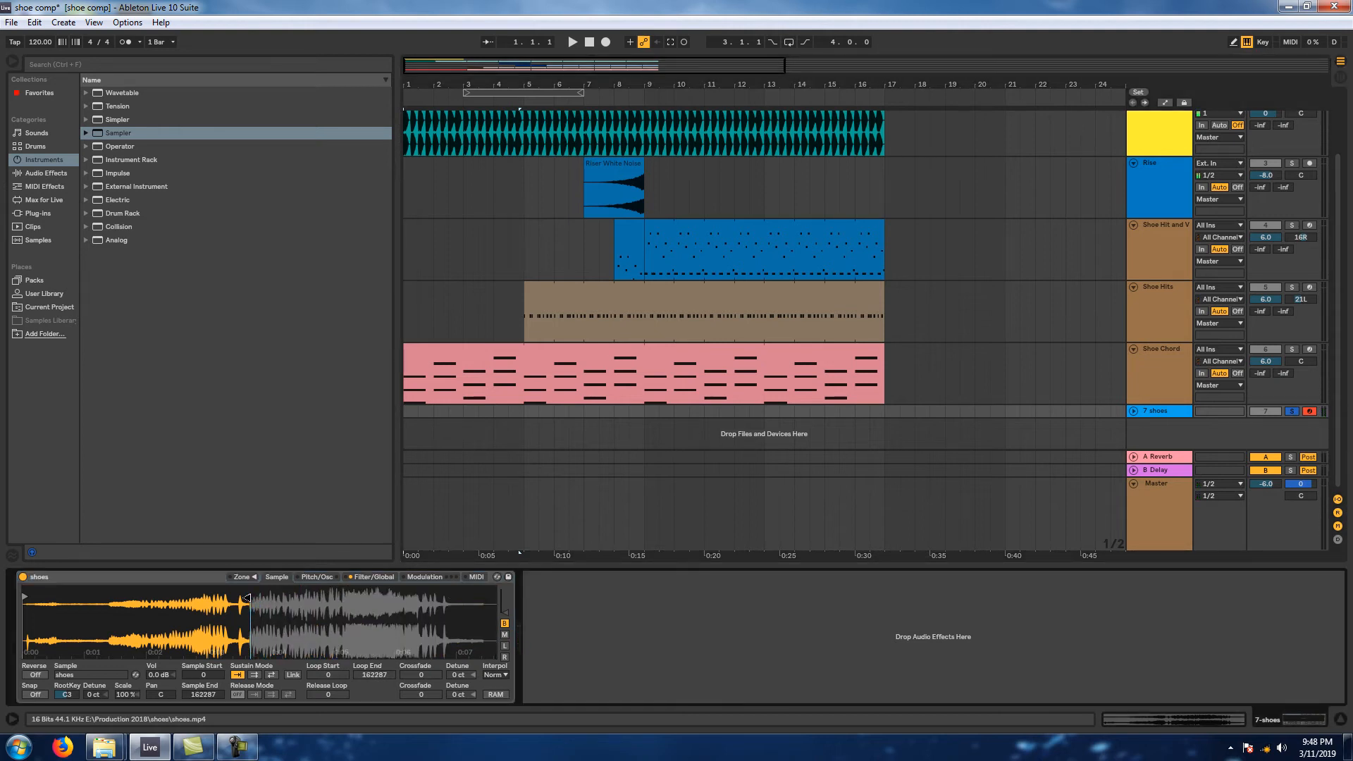
left_click_drag(25, 596, 234, 586)
key("a")
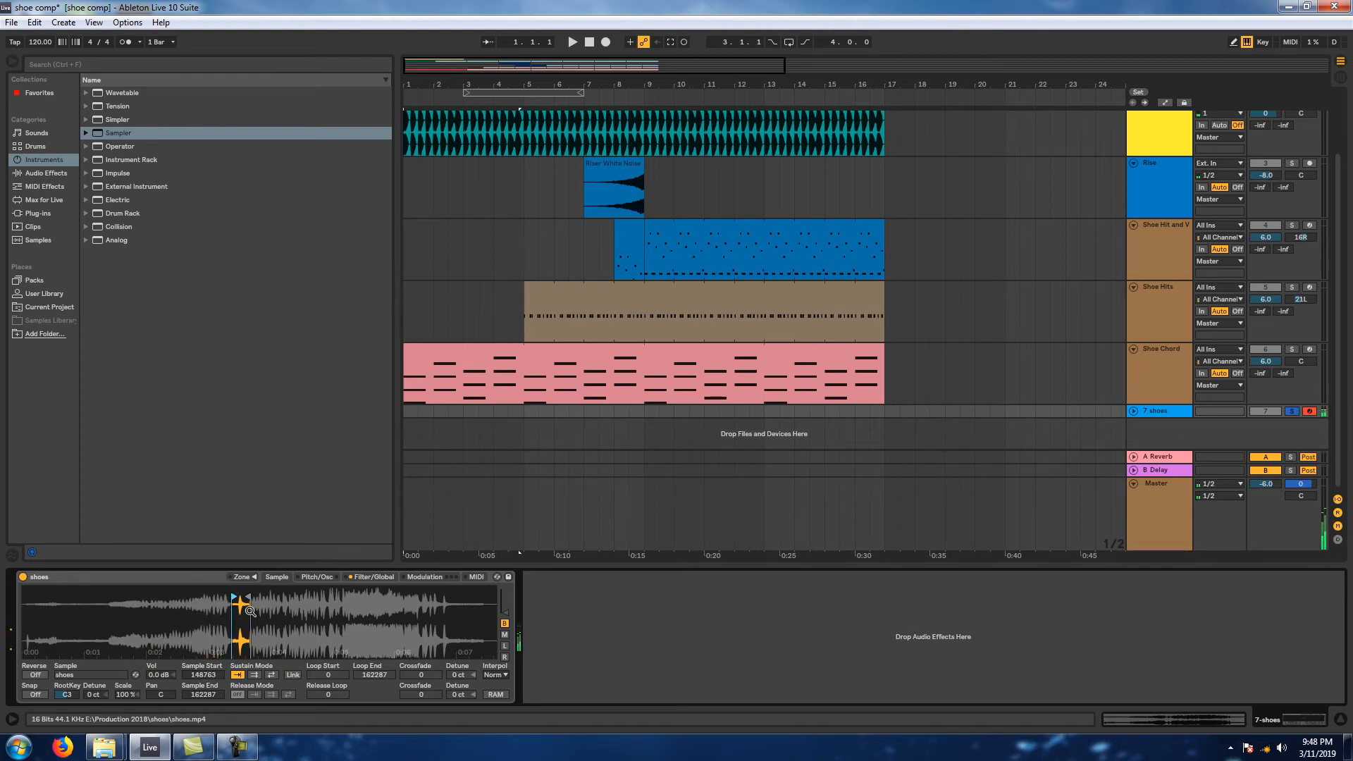
- Solo the Shoe Chord track and bypass its Amp, Ping Pong Delay and EQ Eight
left_click(1165, 373)
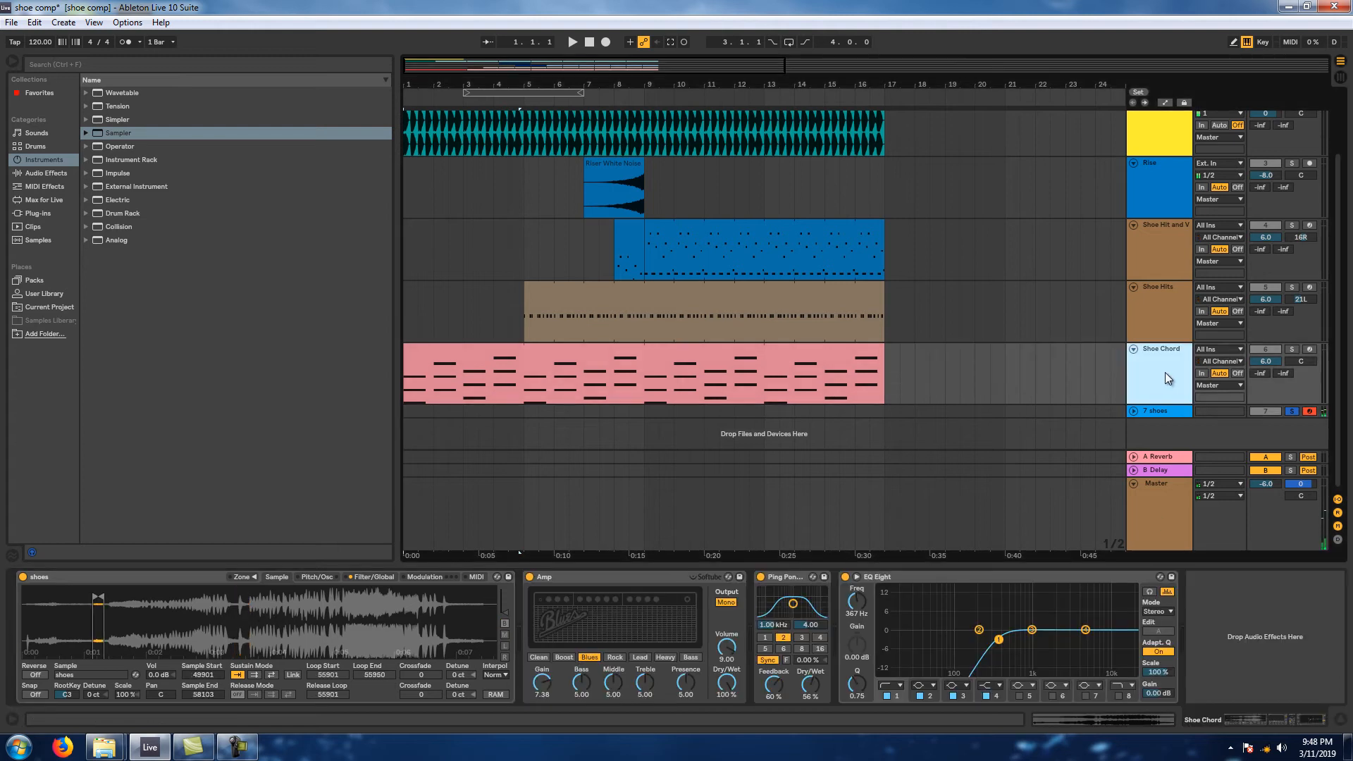
left_click(1296, 410)
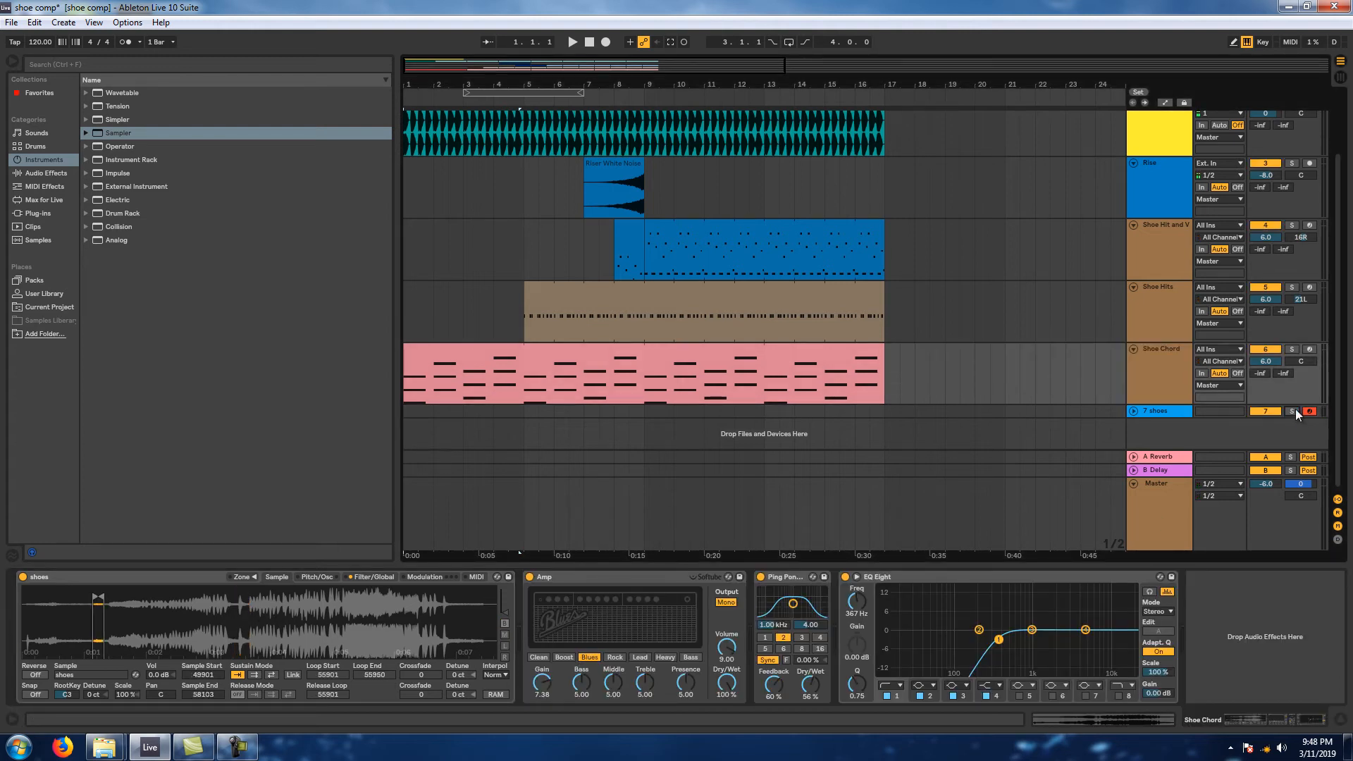
left_click(1290, 351)
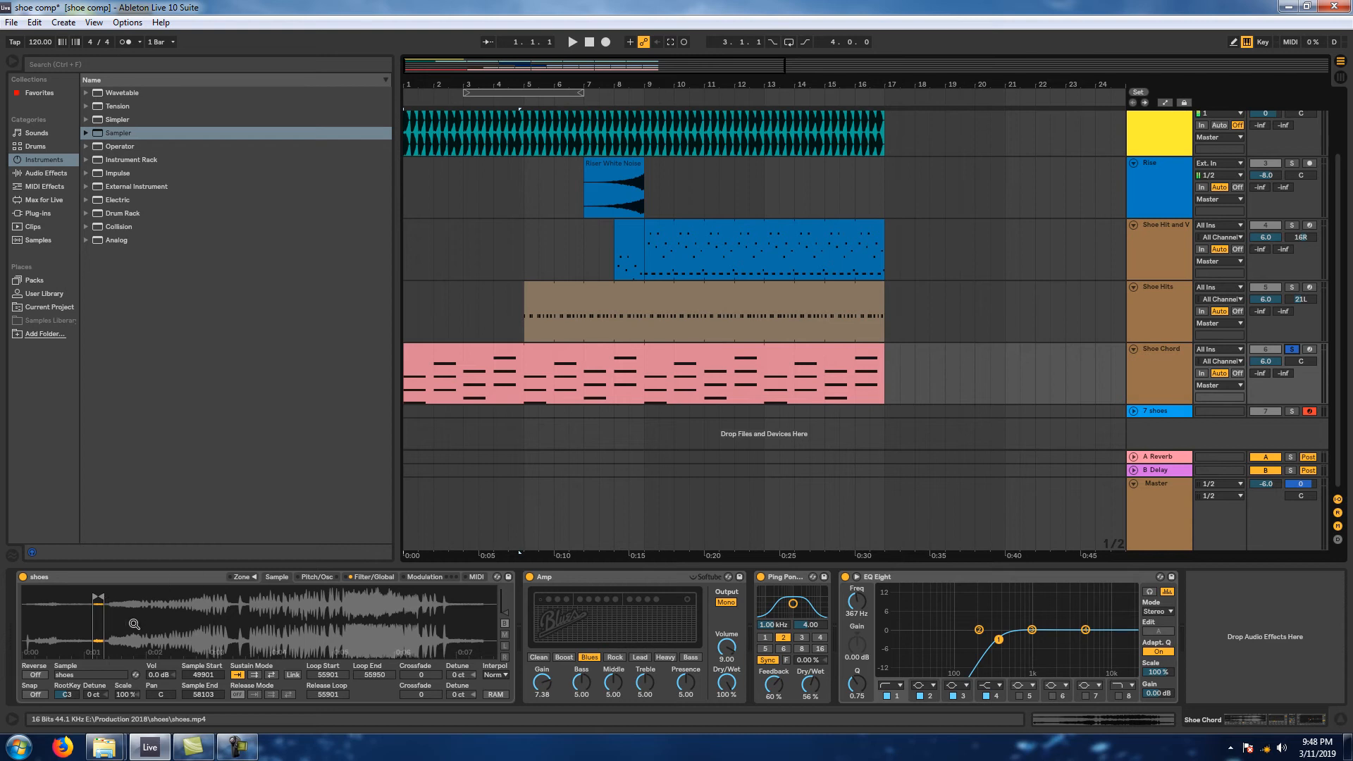
left_click(529, 577)
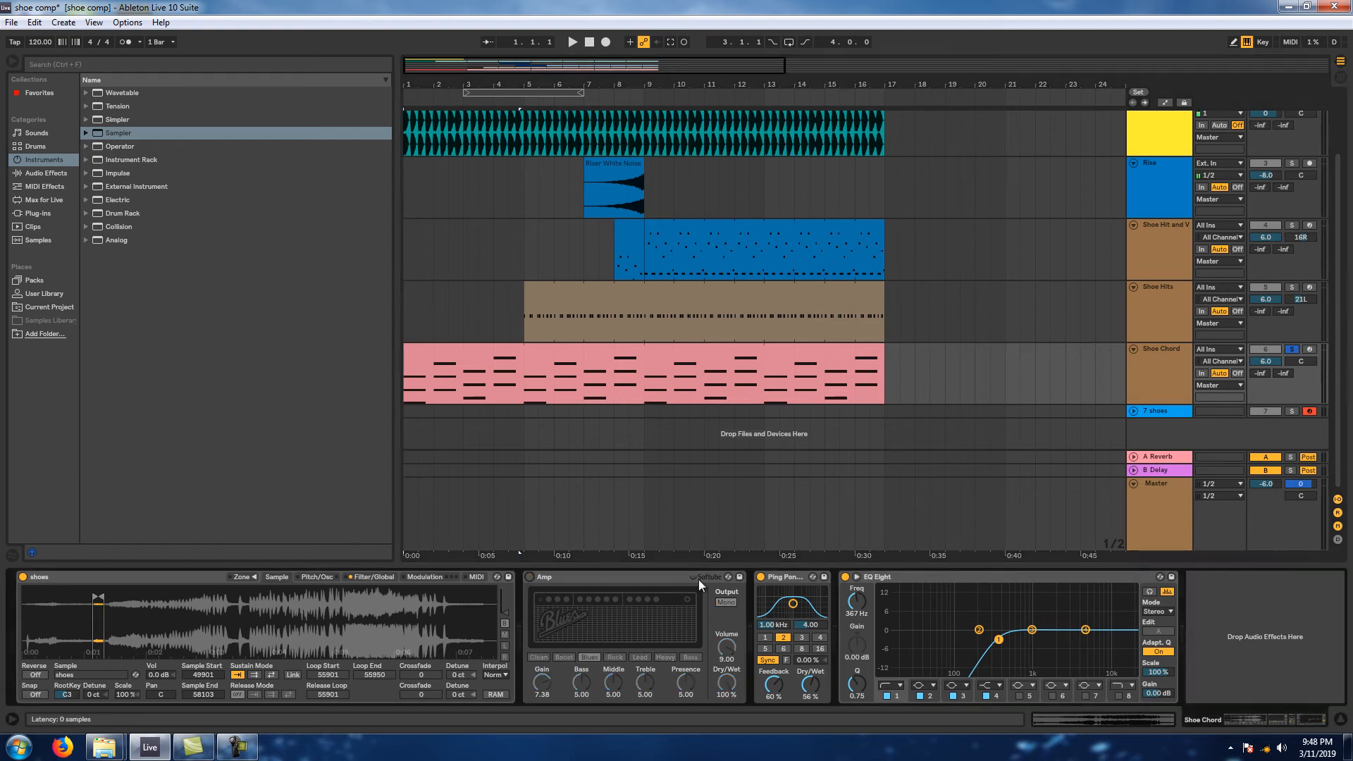
left_click(761, 577)
left_click(844, 577)
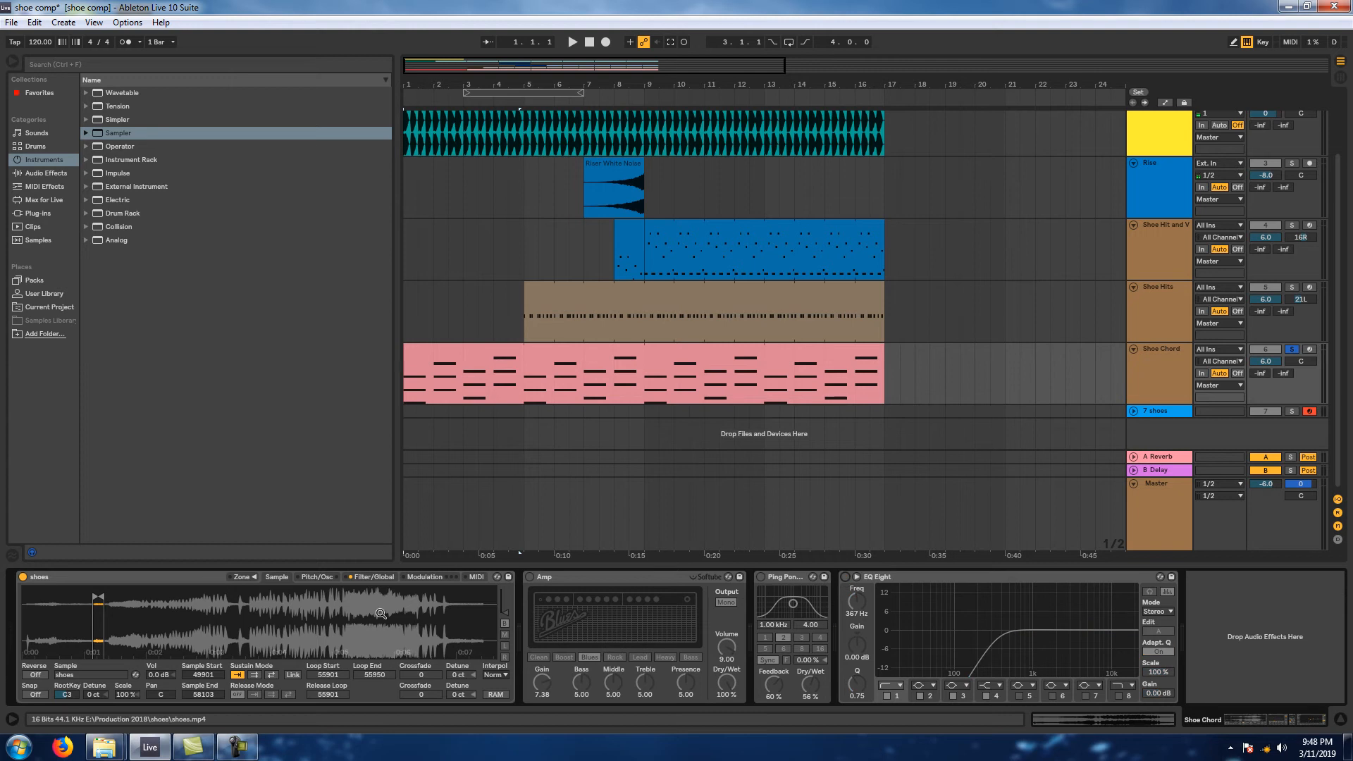
- Record-arm the Shoe Chord track and set its Sampler's sample start to 48085, auditioning the dry sound
left_click(159, 577)
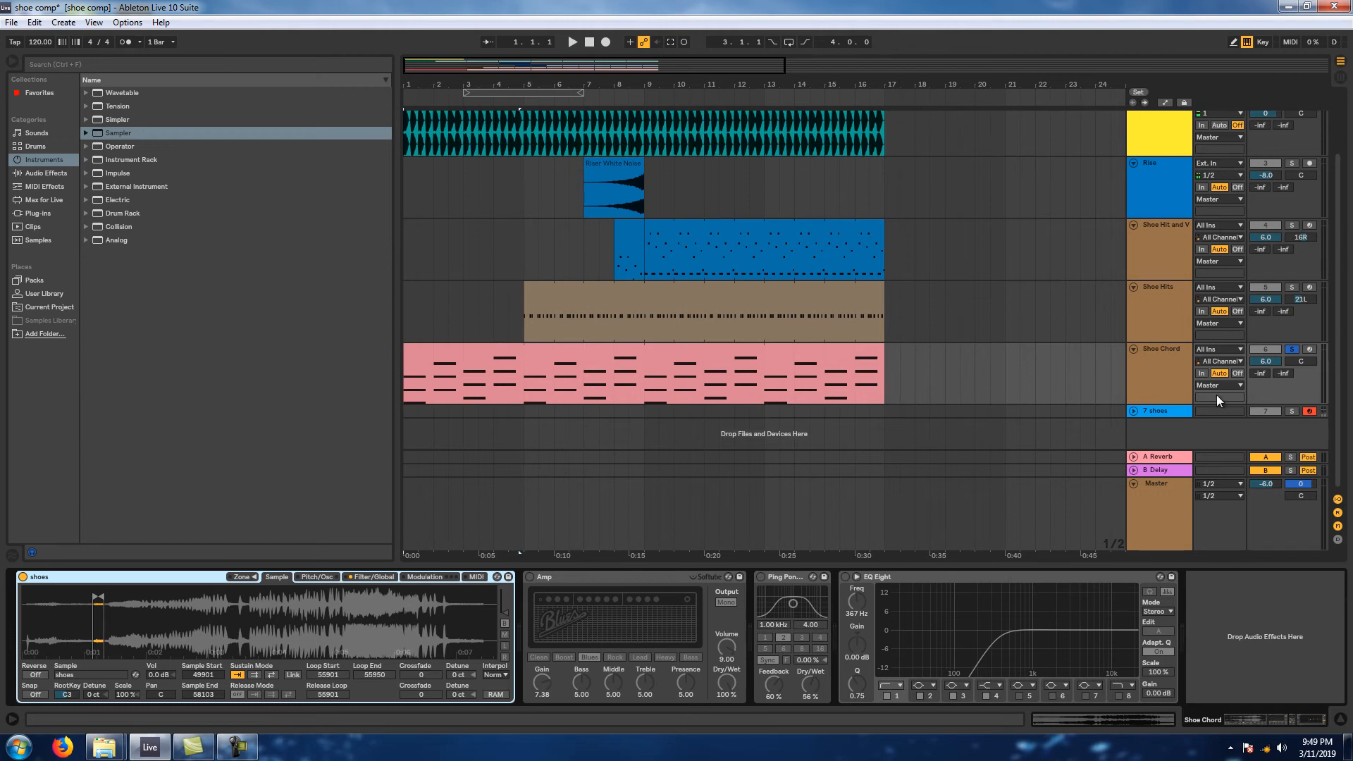
left_click(1309, 348)
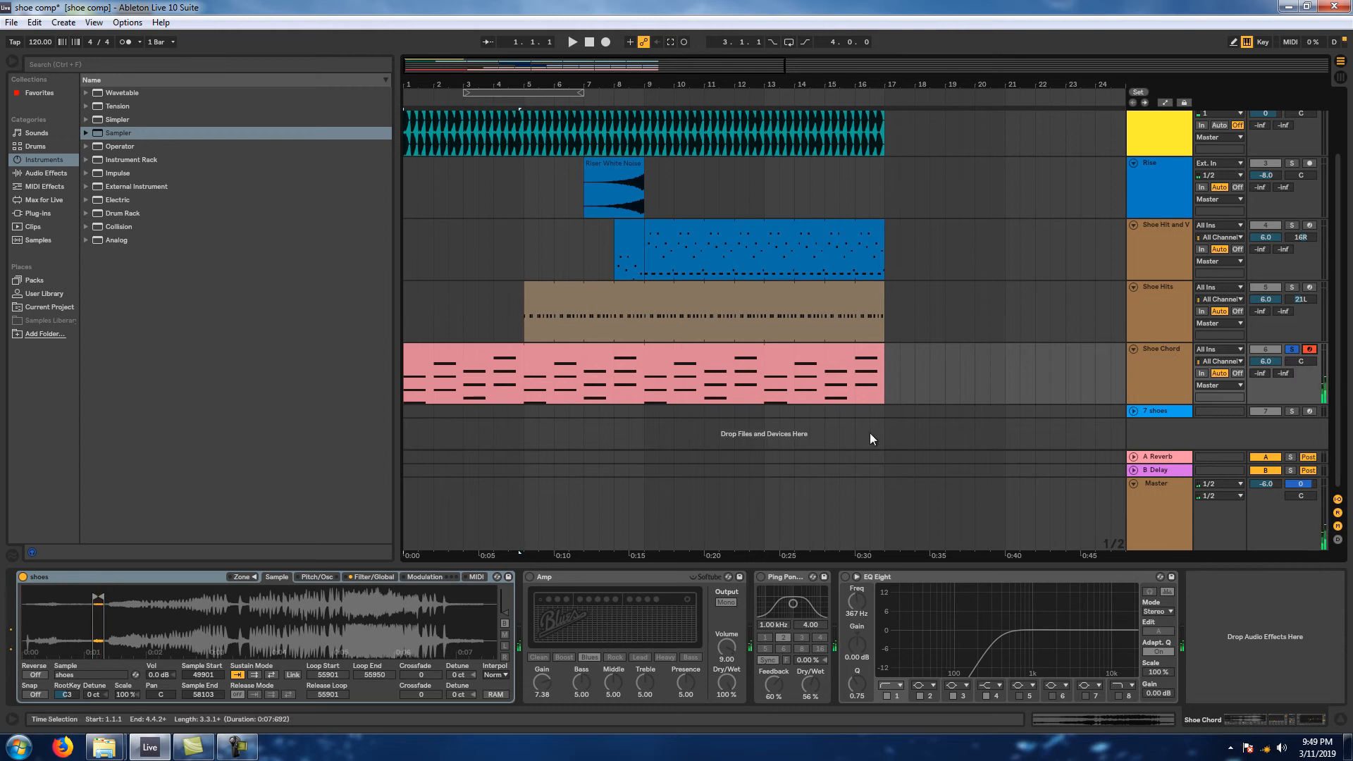
left_click_drag(97, 597, 23, 598)
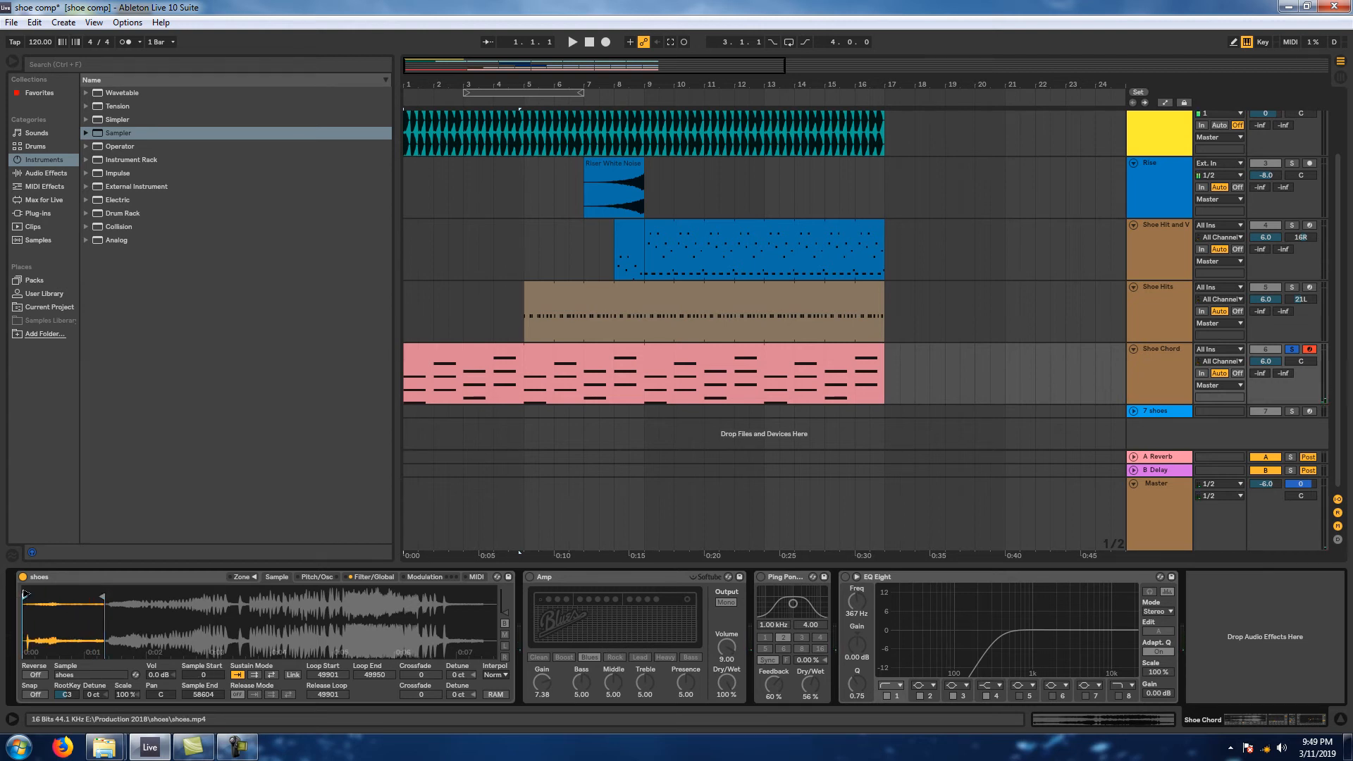
left_click_drag(25, 597, 92, 596)
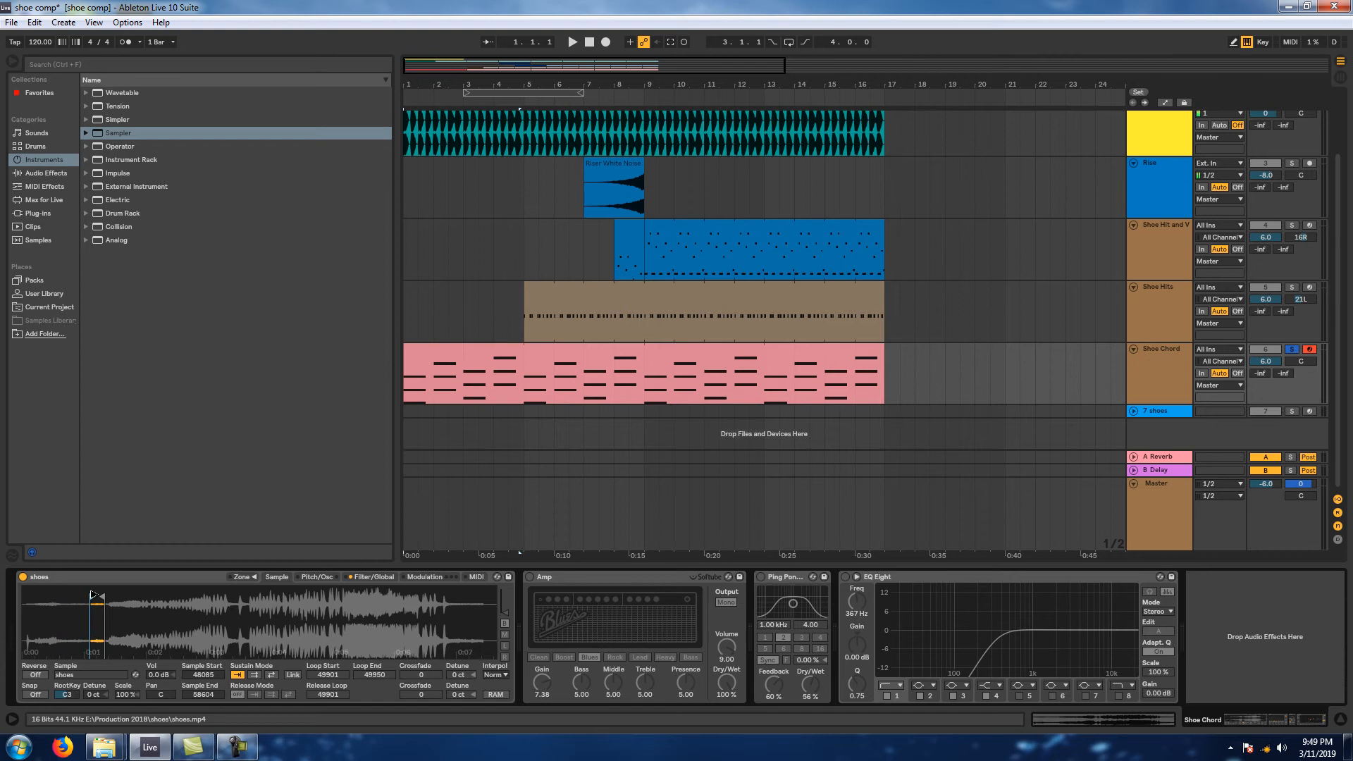
key("a")
- Re-enable the Amp, Ping Pong Delay and EQ Eight on Shoe Chord one by one, and listen to the processed chords
left_click(530, 577)
key("a")
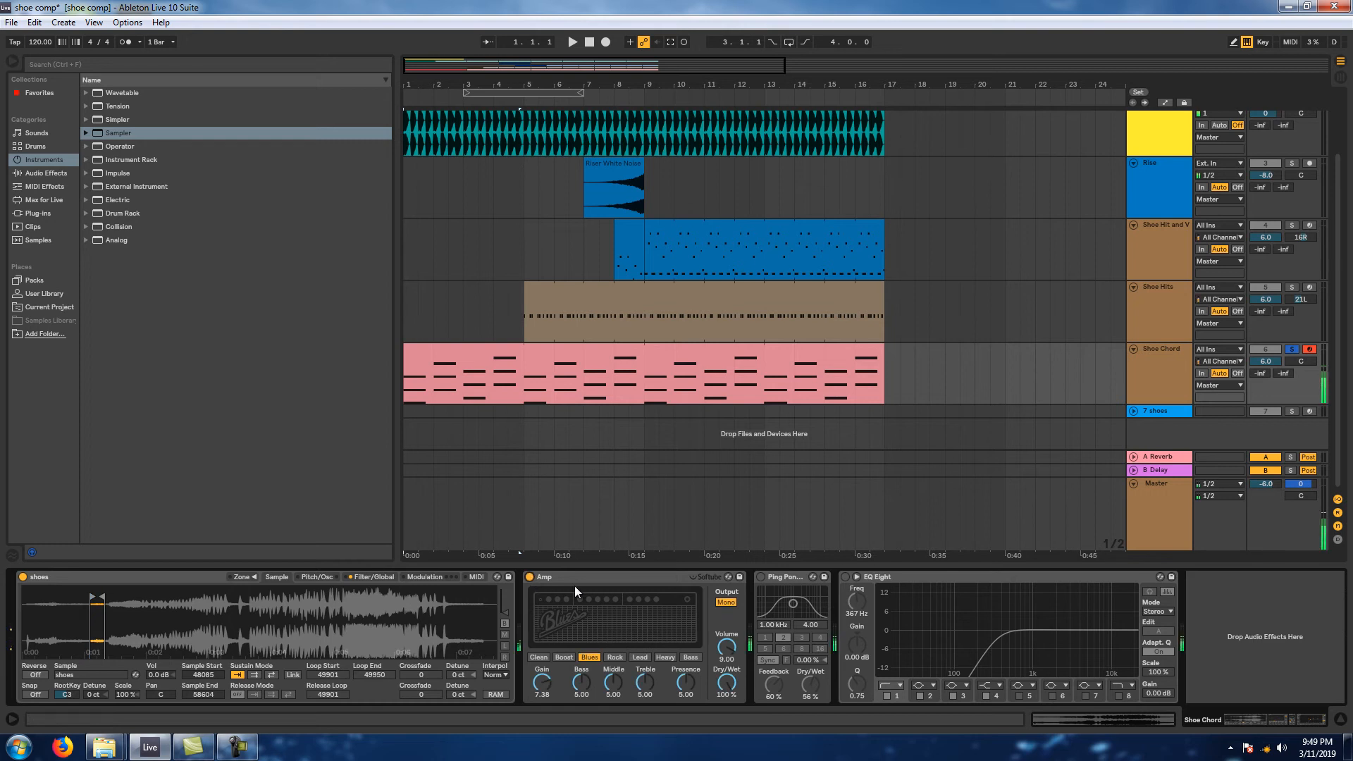
left_click(761, 576)
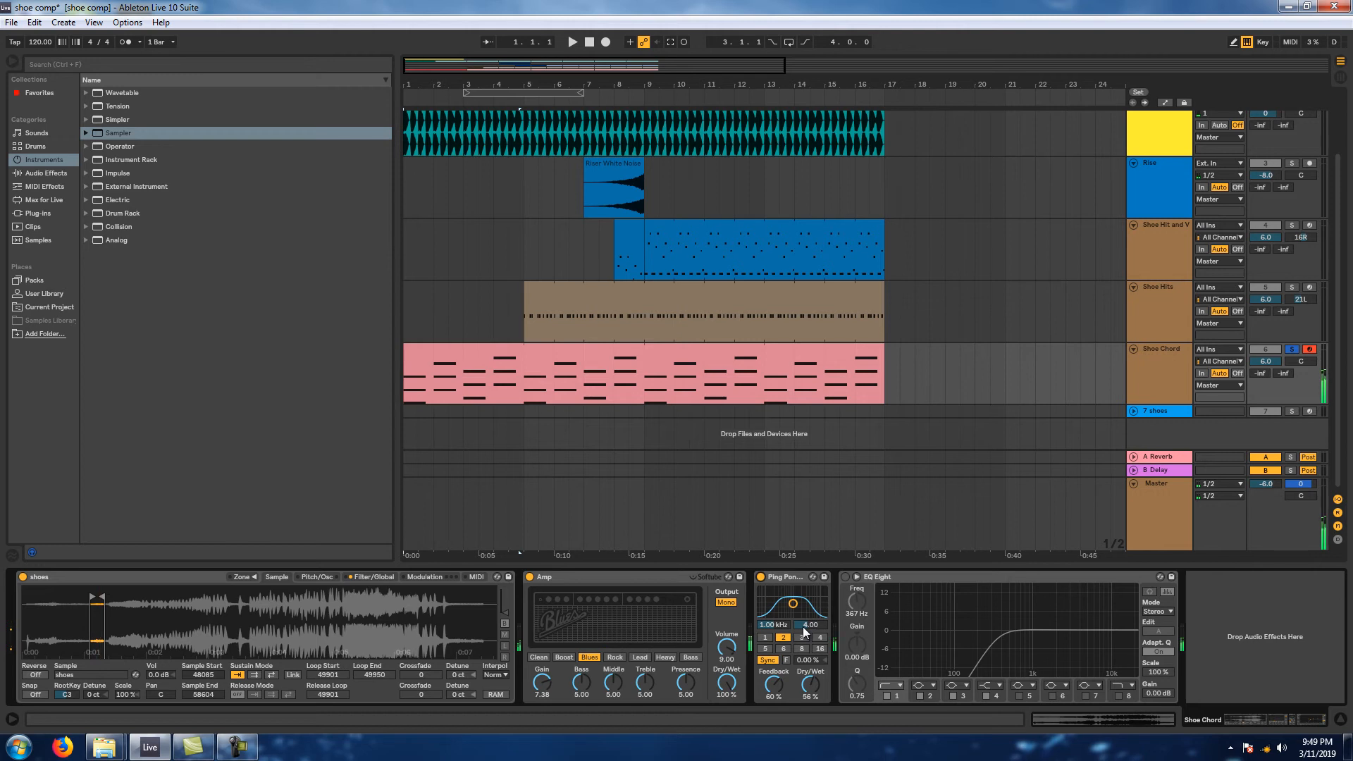
left_click(846, 578)
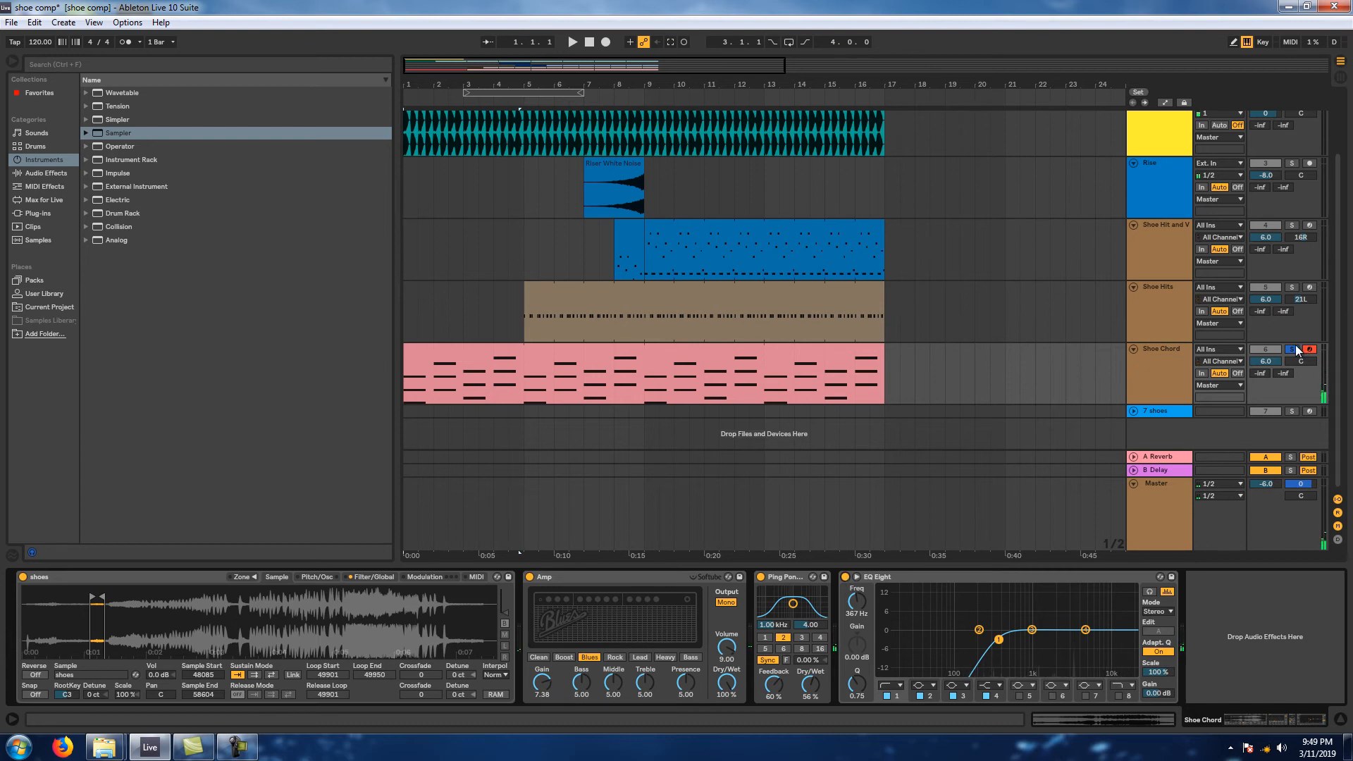
key("space")
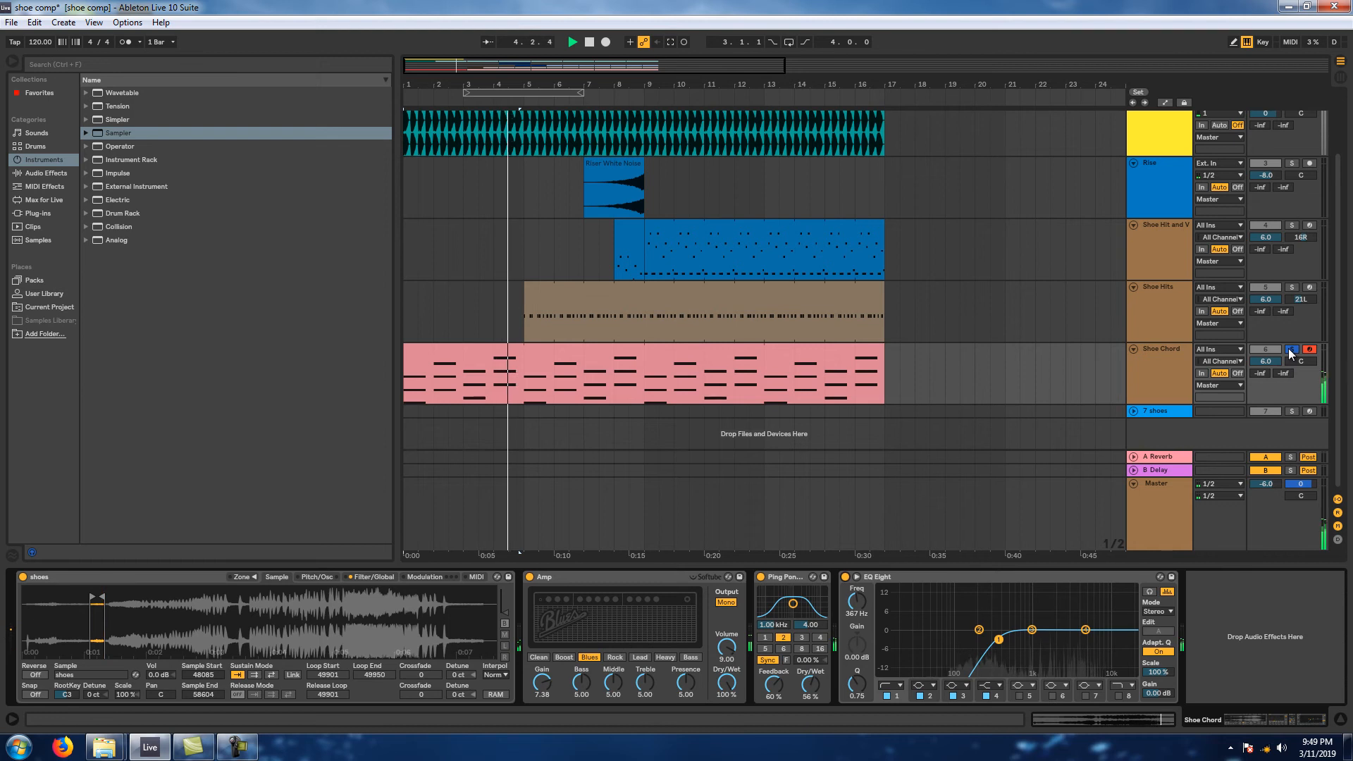
key("space")
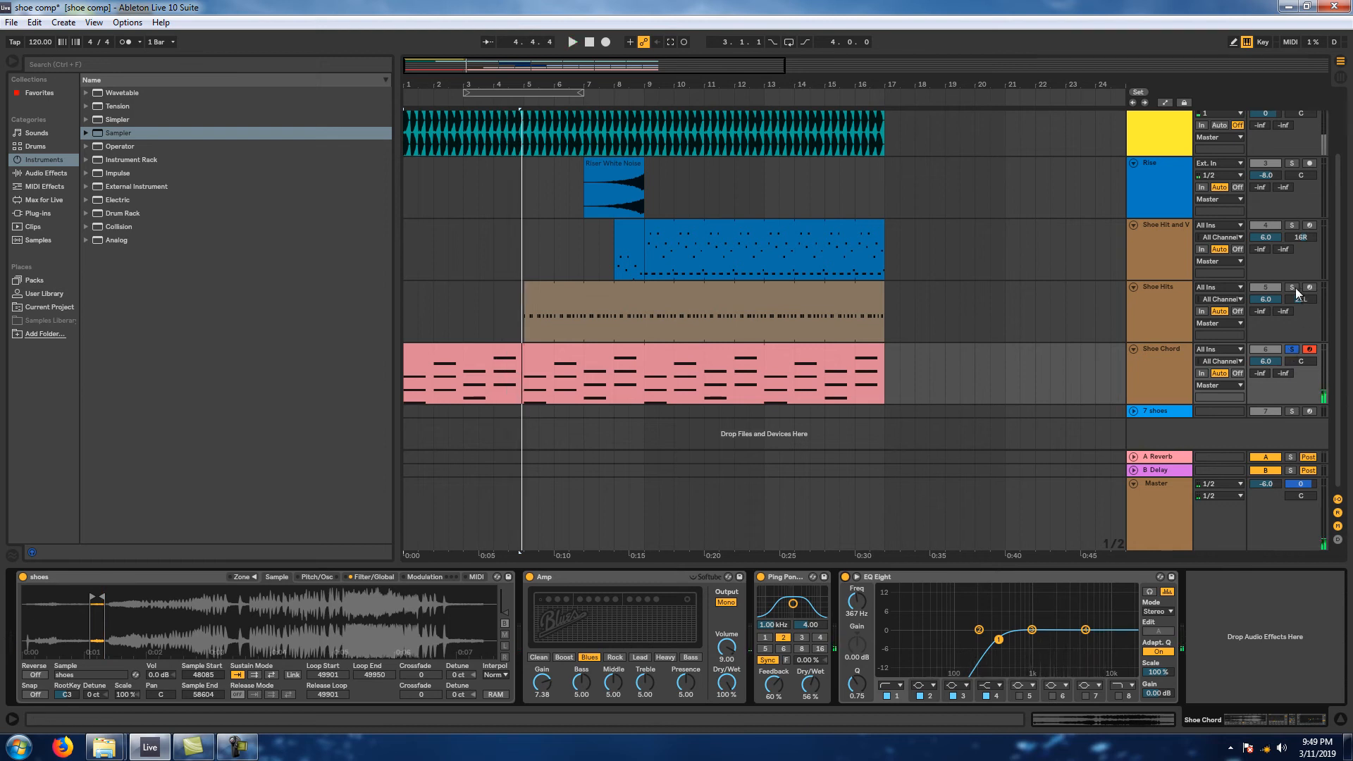
- Solo and record-arm the Shoe Hits track, and select its Glue Compressor
left_click(1292, 287)
left_click(752, 310)
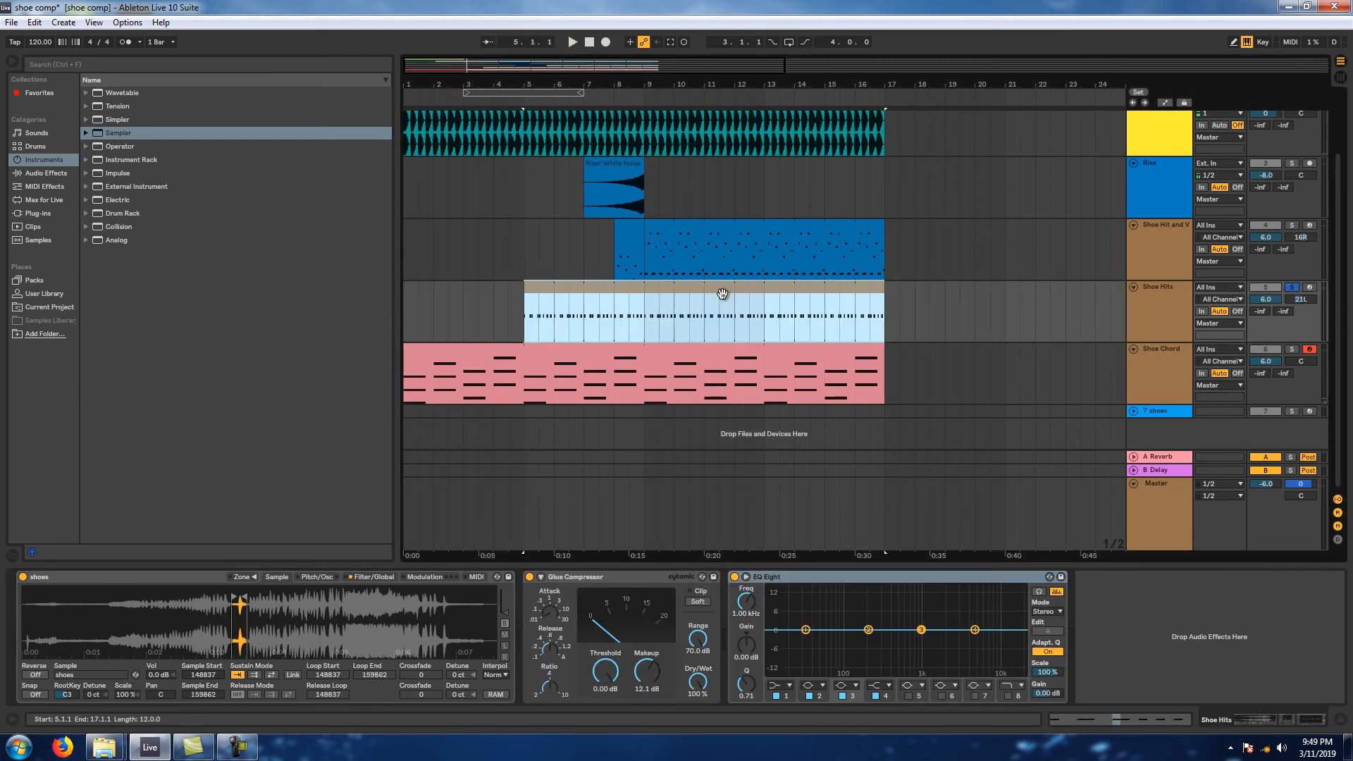
left_click(1171, 310)
left_click(848, 316)
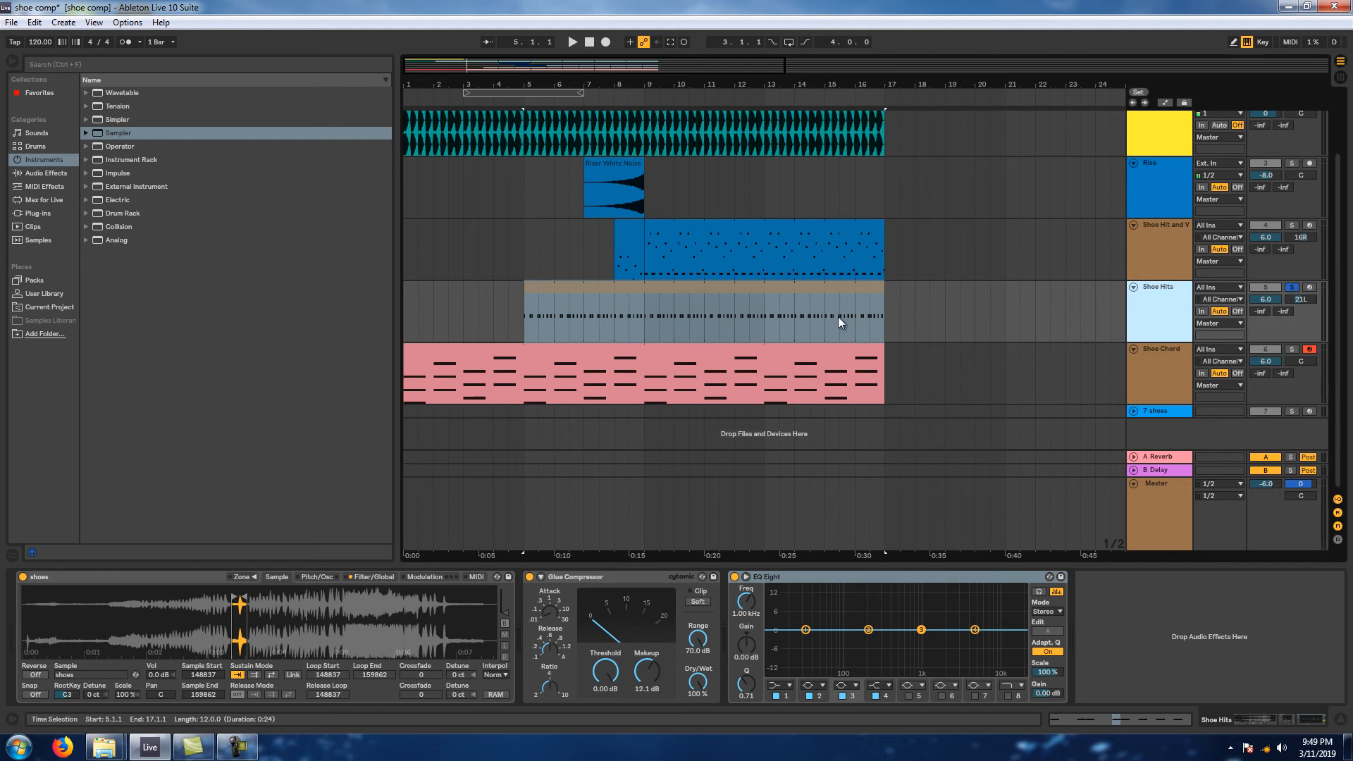
left_click(1309, 286)
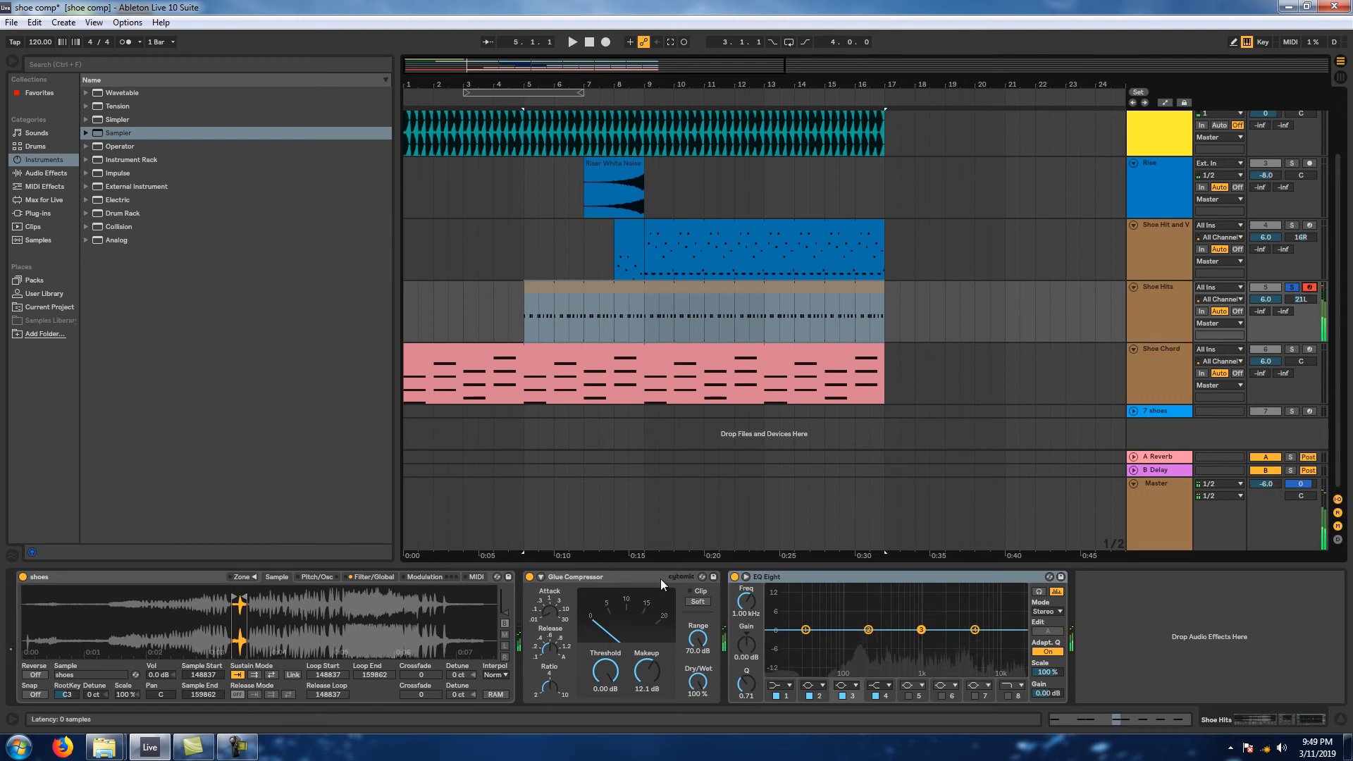
left_click(633, 577)
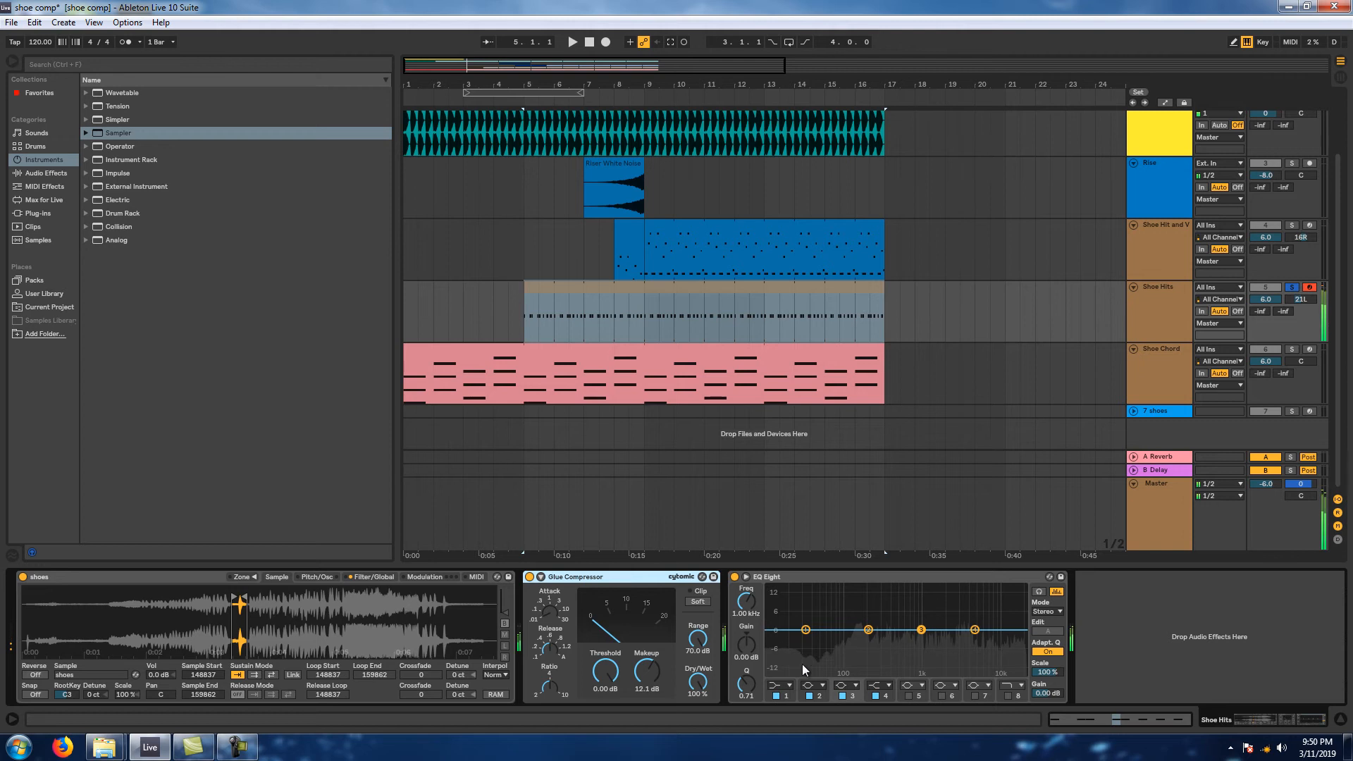
- In the Shoe Hits EQ Eight, enable band 8 as a high cut near 13.5 kHz and make band 1 a low cut near 89.9 Hz
left_click(788, 685)
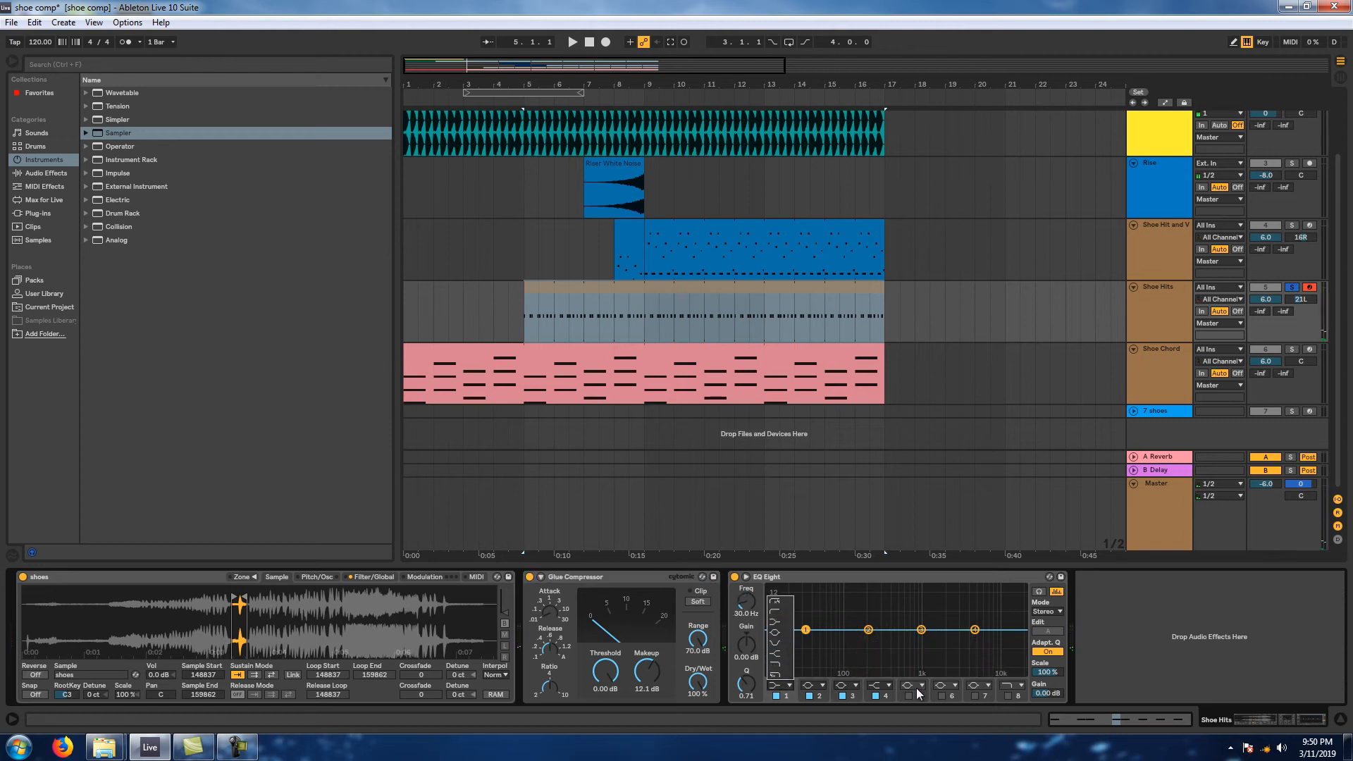
left_click(972, 700)
left_click(1007, 696)
left_click_drag(1019, 643, 1010, 642)
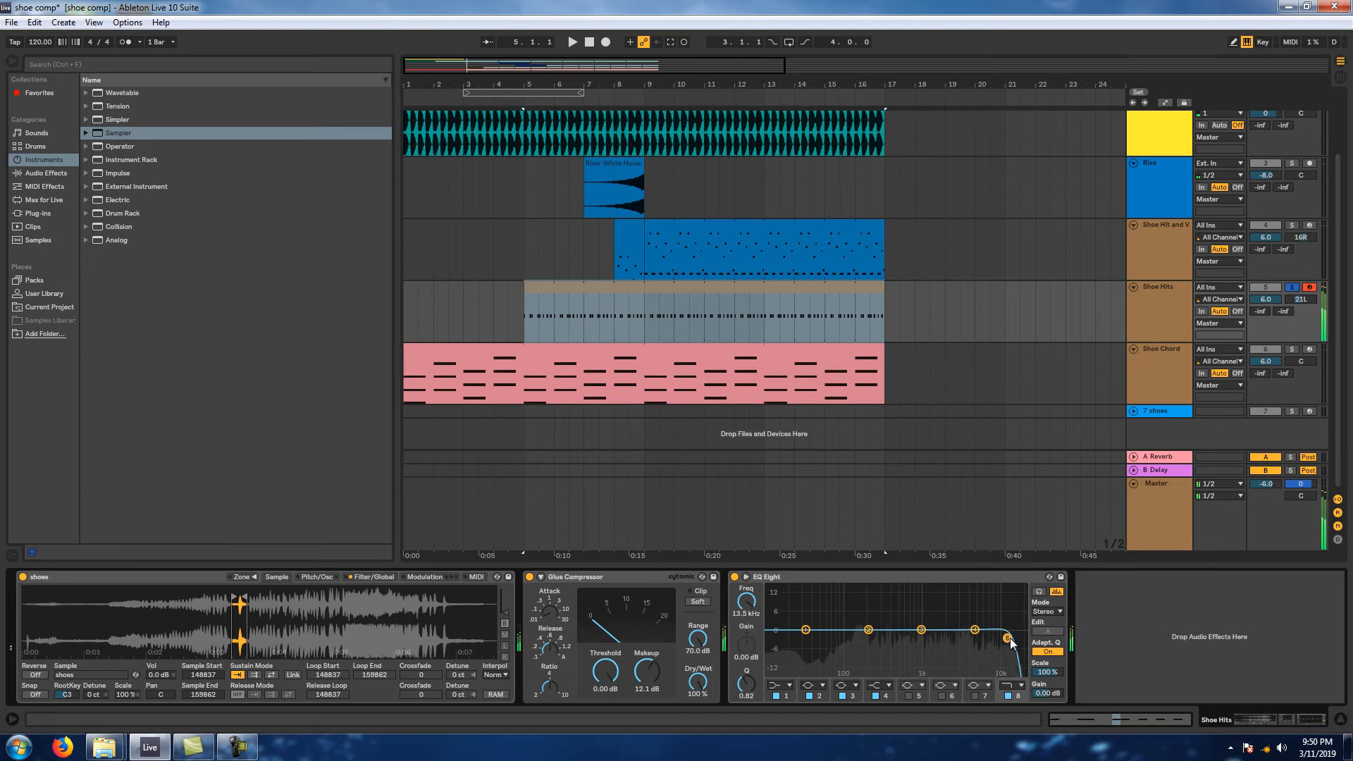
left_click(781, 685)
left_click(784, 618)
left_click_drag(801, 636, 852, 649)
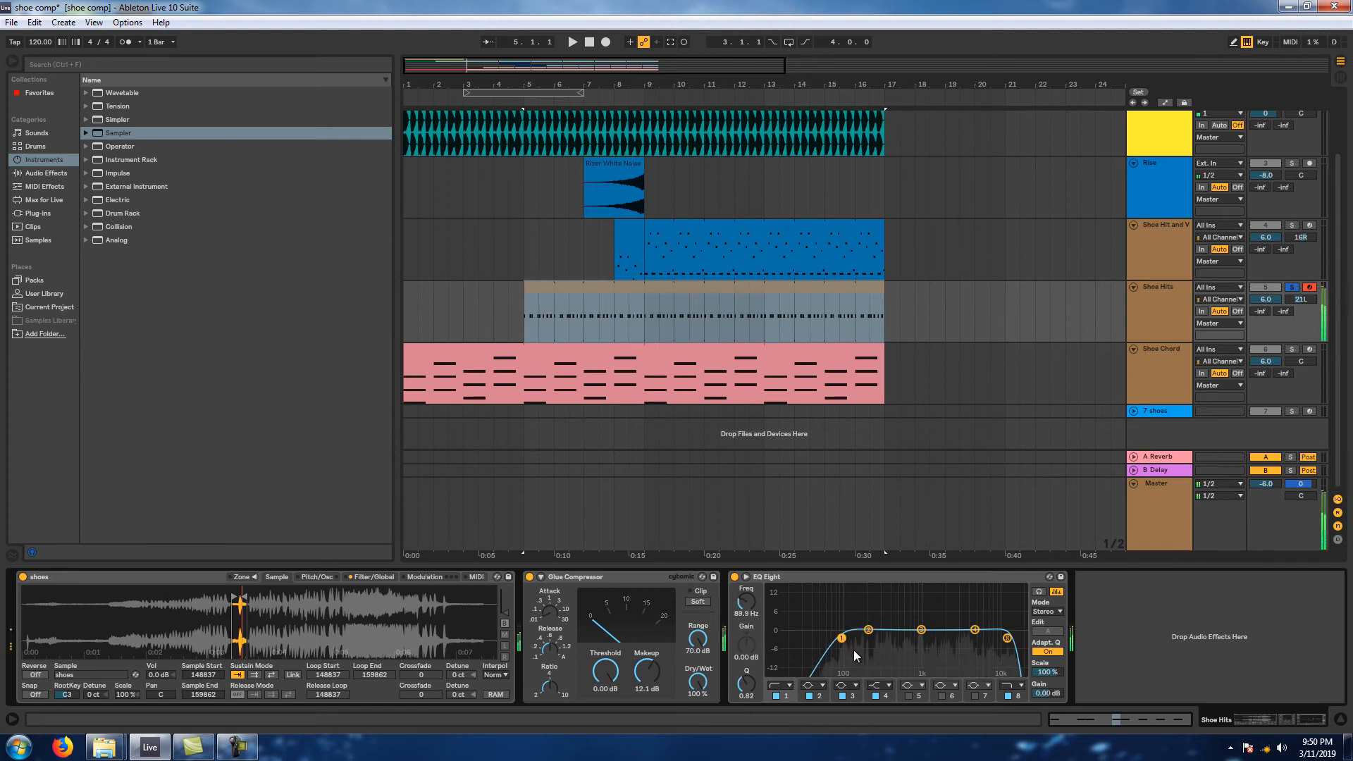
- Inspect the notes of the Shoe Hits clip, return to the arrangement, and play the track from bar 5
double_click(753, 288)
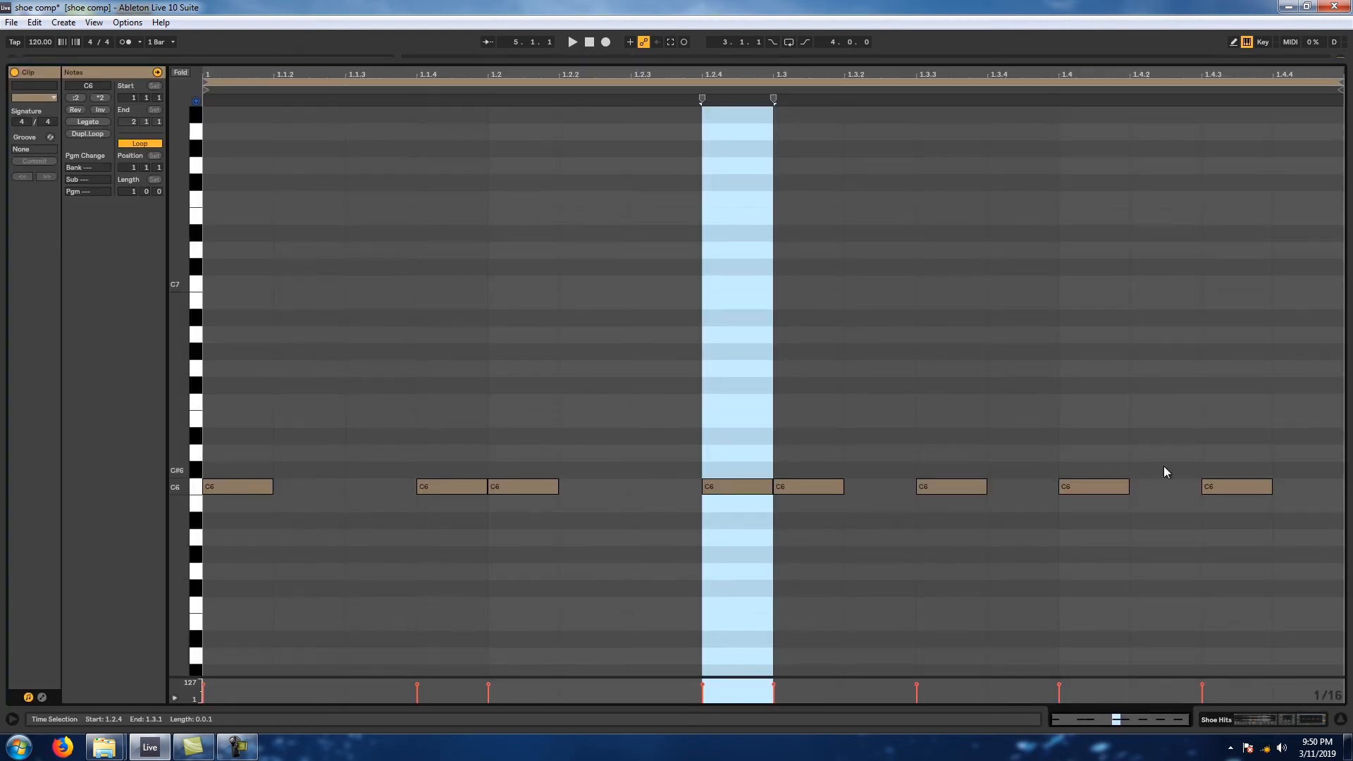
left_click(1295, 720)
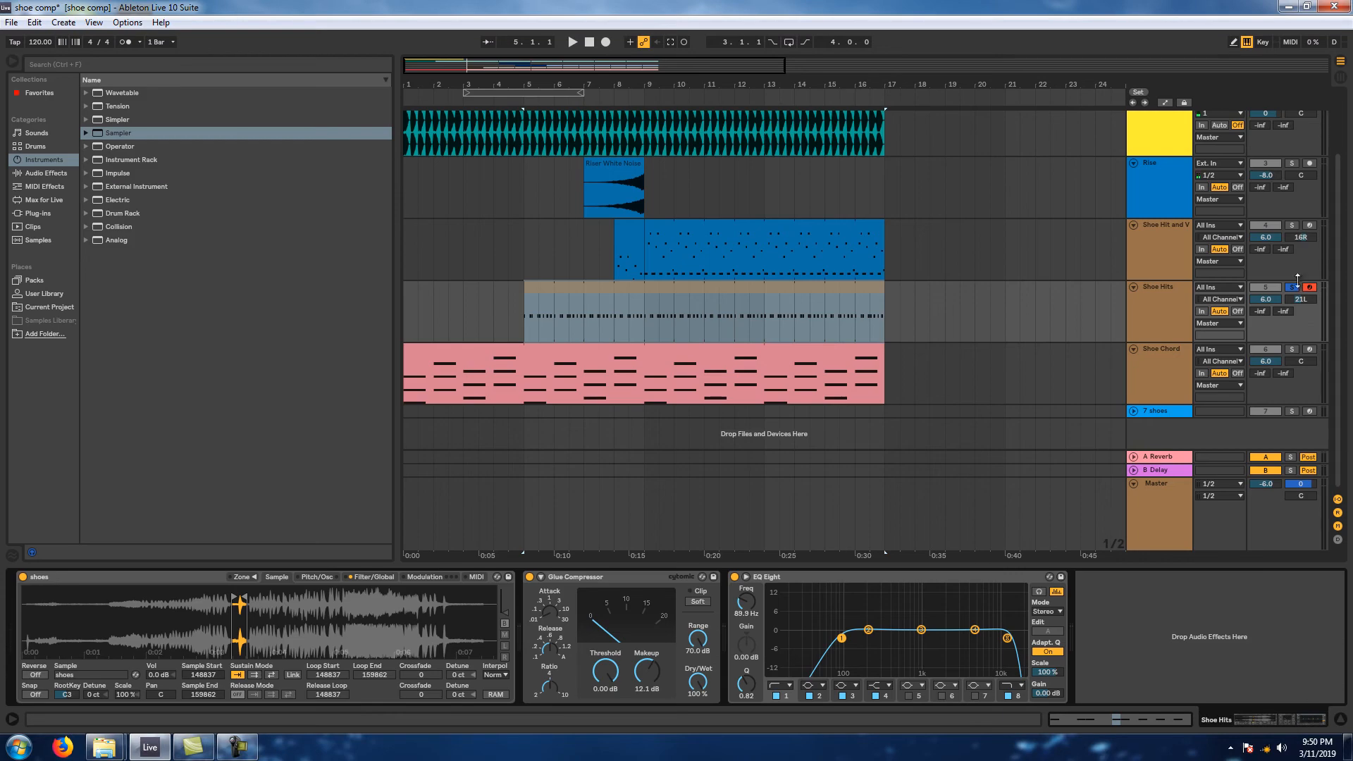
key("space")
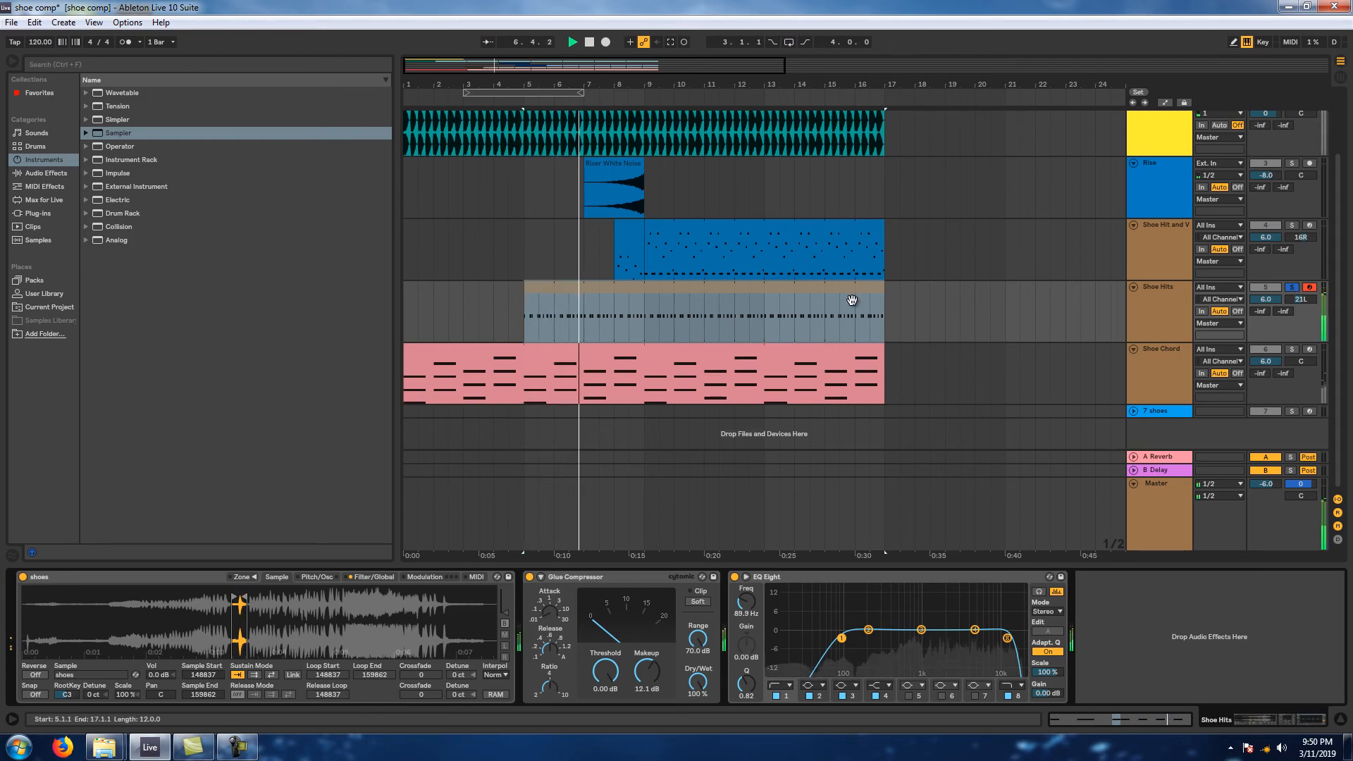
key("space")
- Select all notes in the first Shoe Hits clip, return to the arrangement, and play the pattern from bar 5
double_click(578, 290)
left_click_drag(257, 431, 1236, 526)
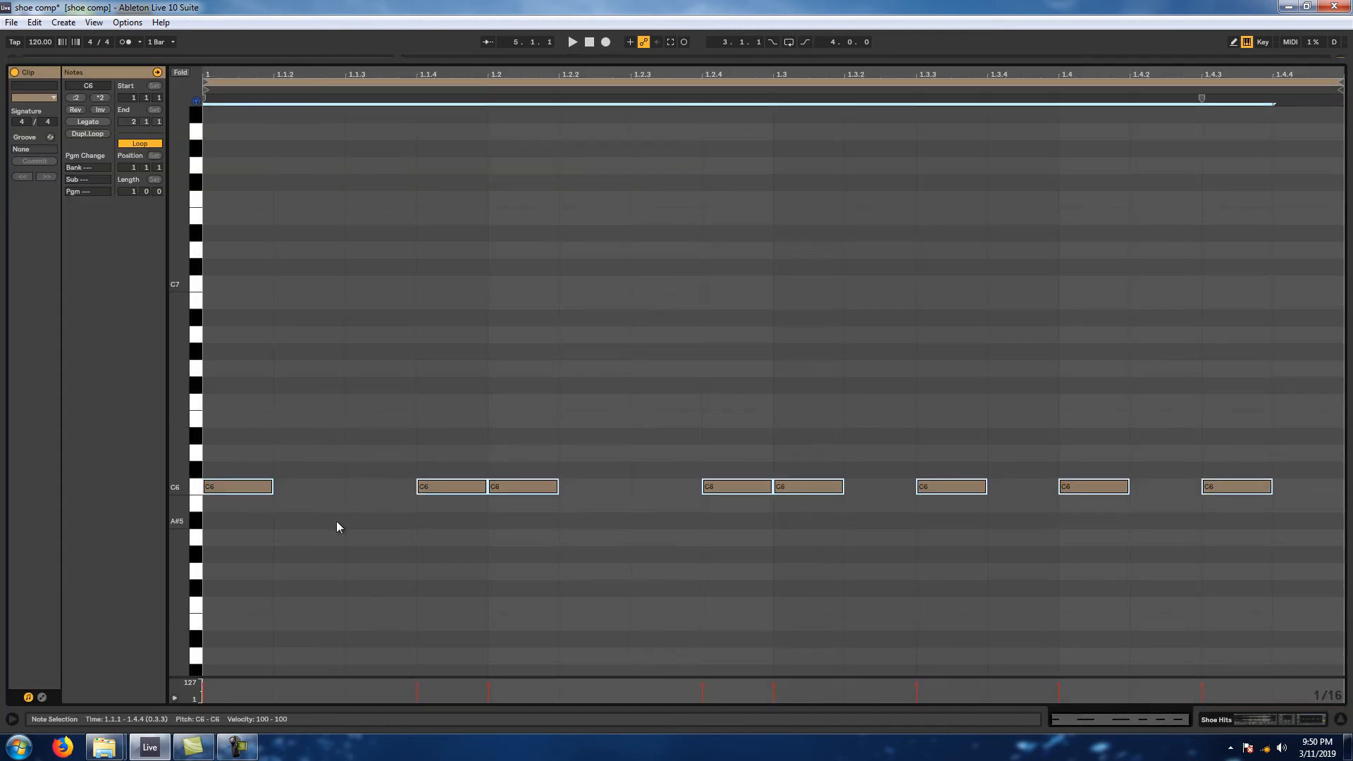
left_click(1284, 716)
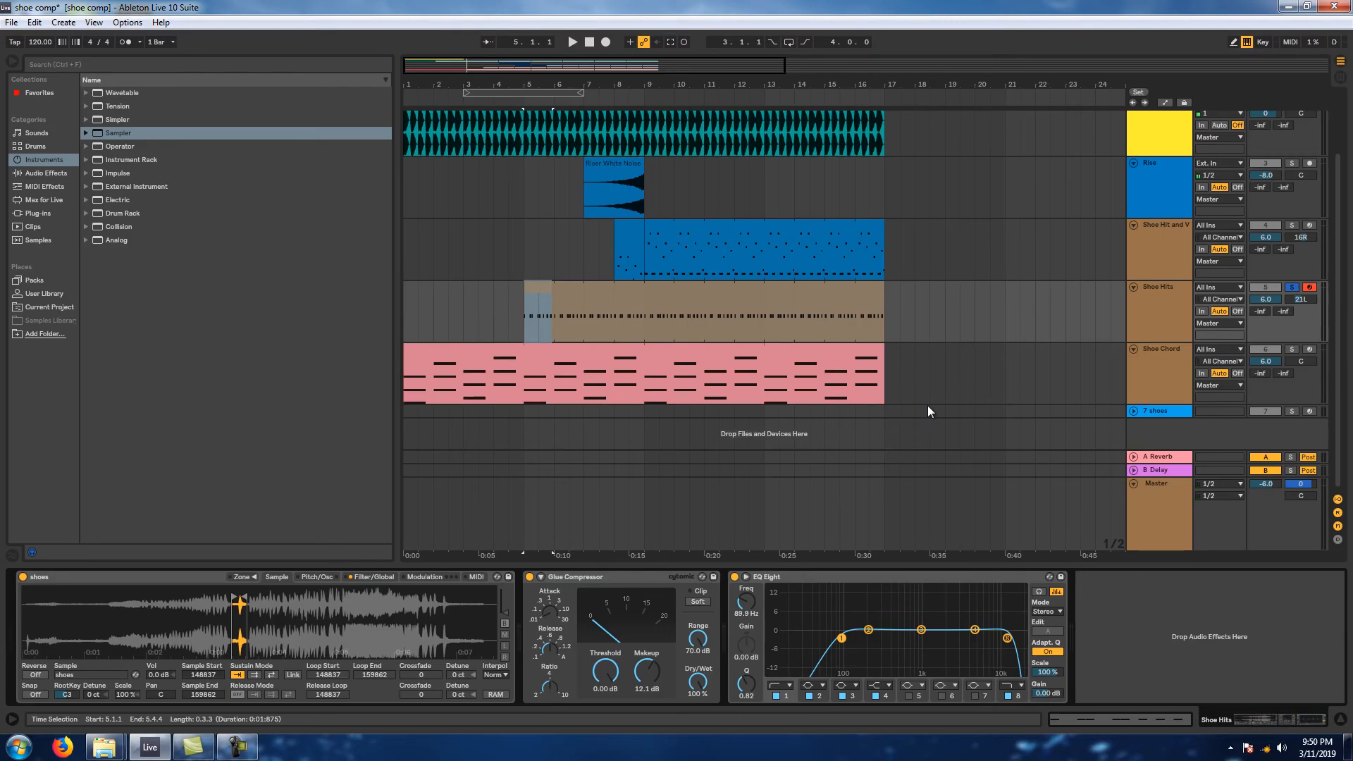
left_click(522, 320)
key("space")
- Transpose all notes of the first Shoe Hits clip up one octave to C7 and audition them
double_click(530, 329)
left_click_drag(750, 591, 1244, 593)
key("shift+Up")
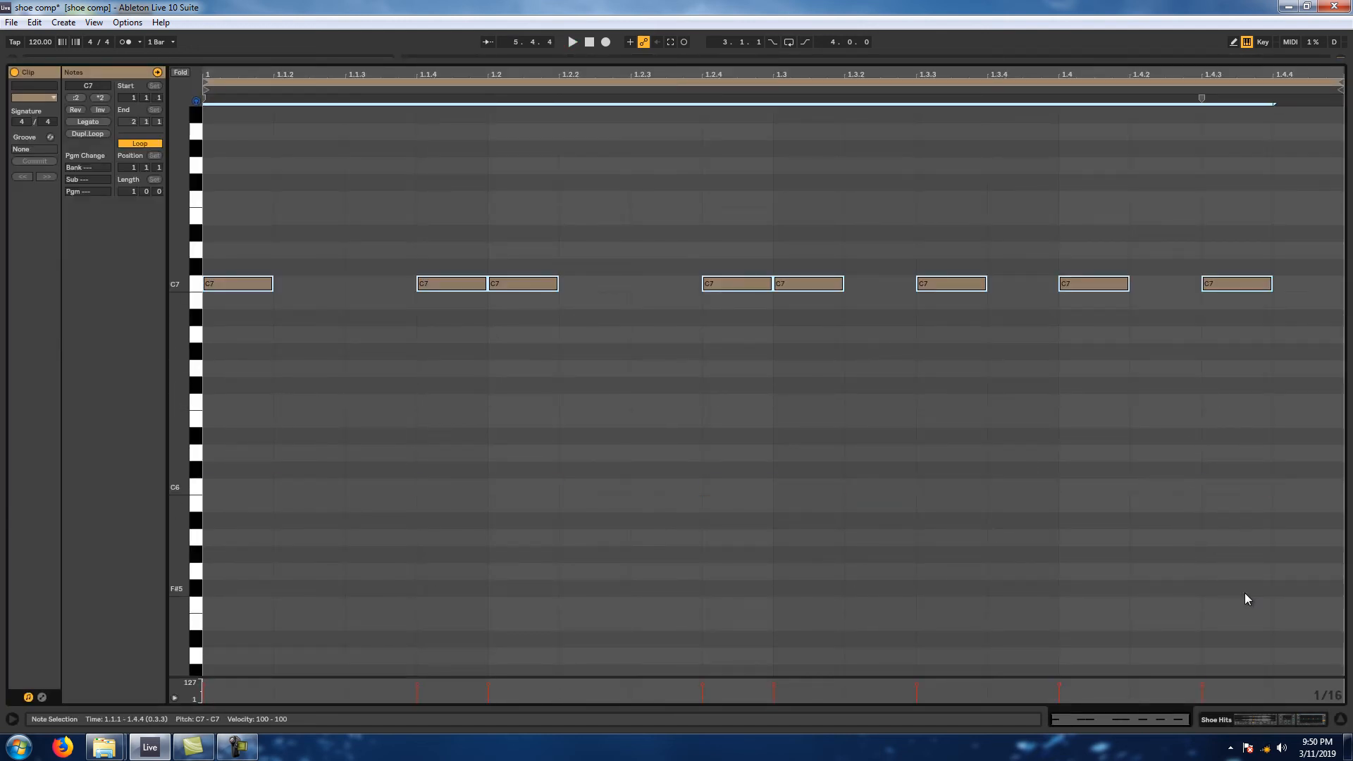
key("space")
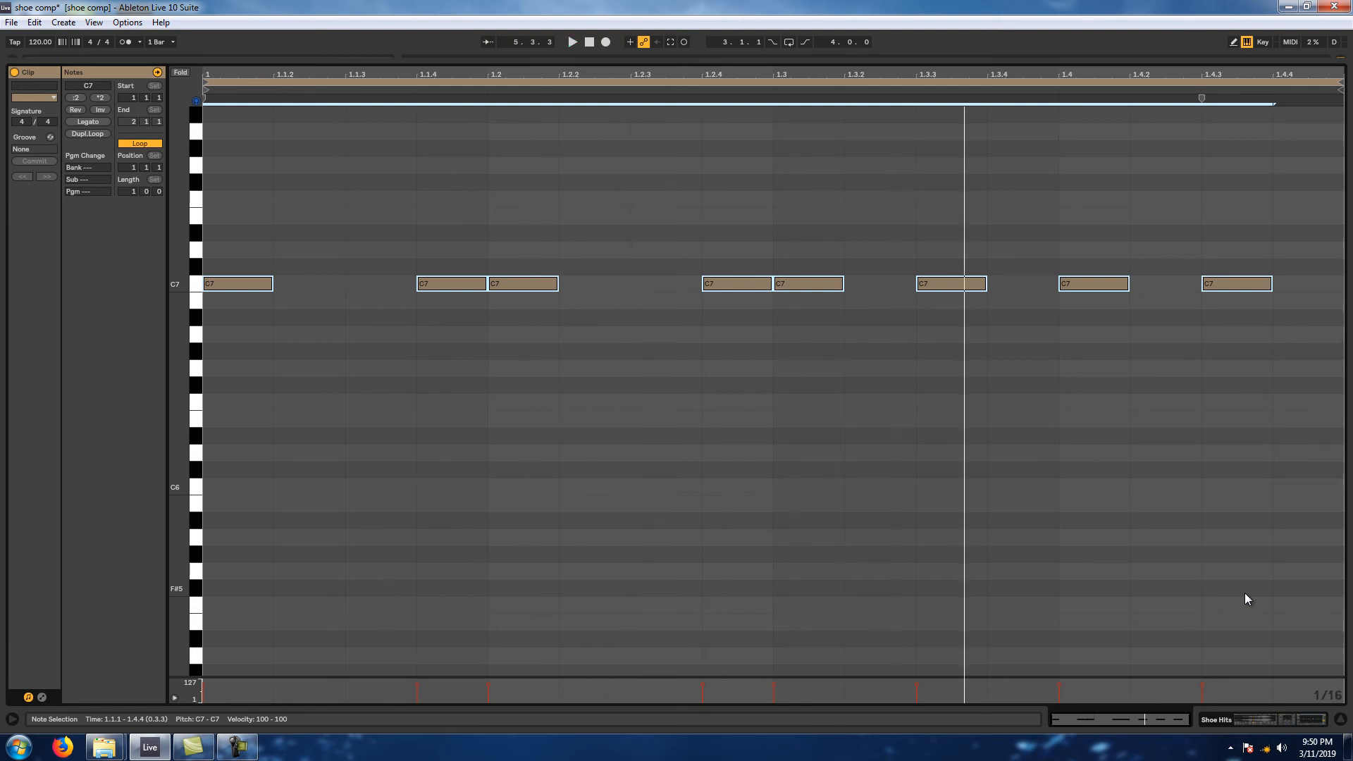
- Transpose the selected Shoe Hits notes down by octaves to C4 and back up to C6 while auditioning them
key("shift+Down")
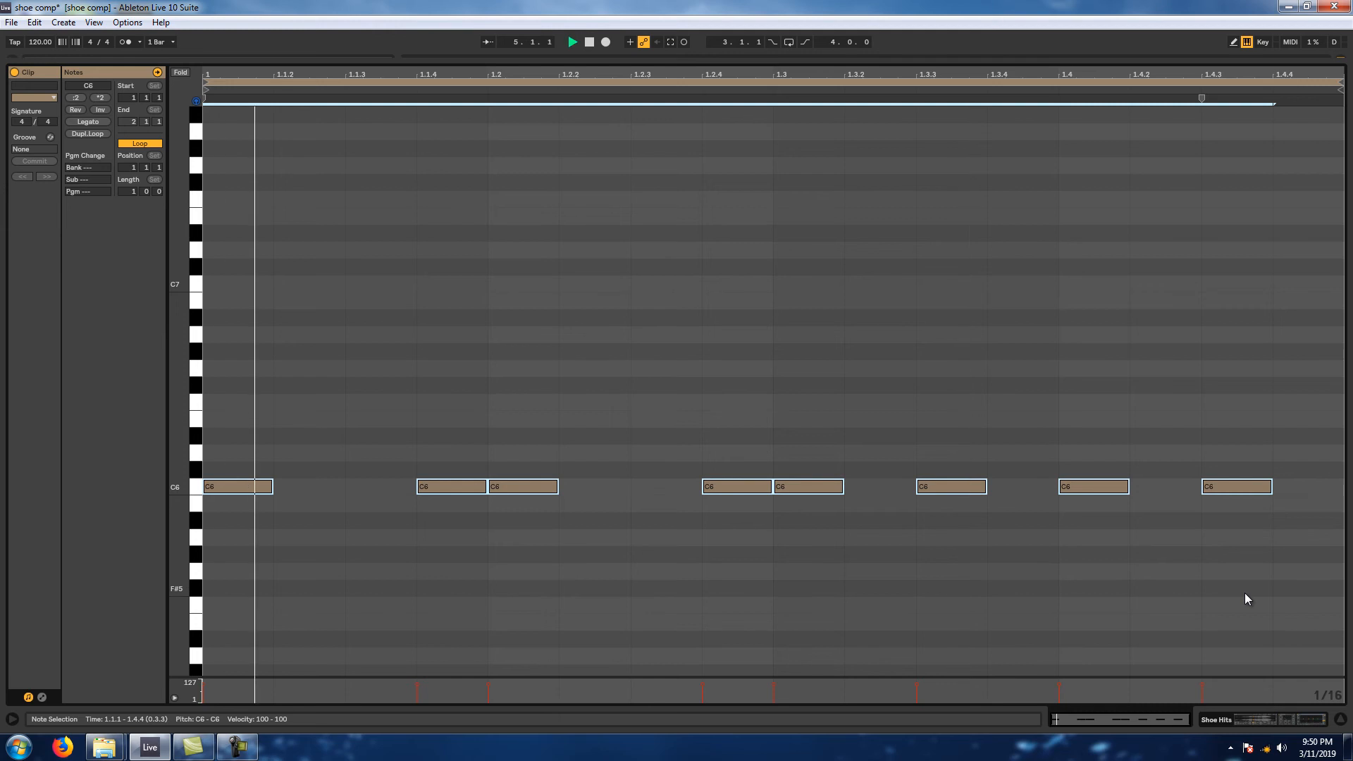
key("shift+Down")
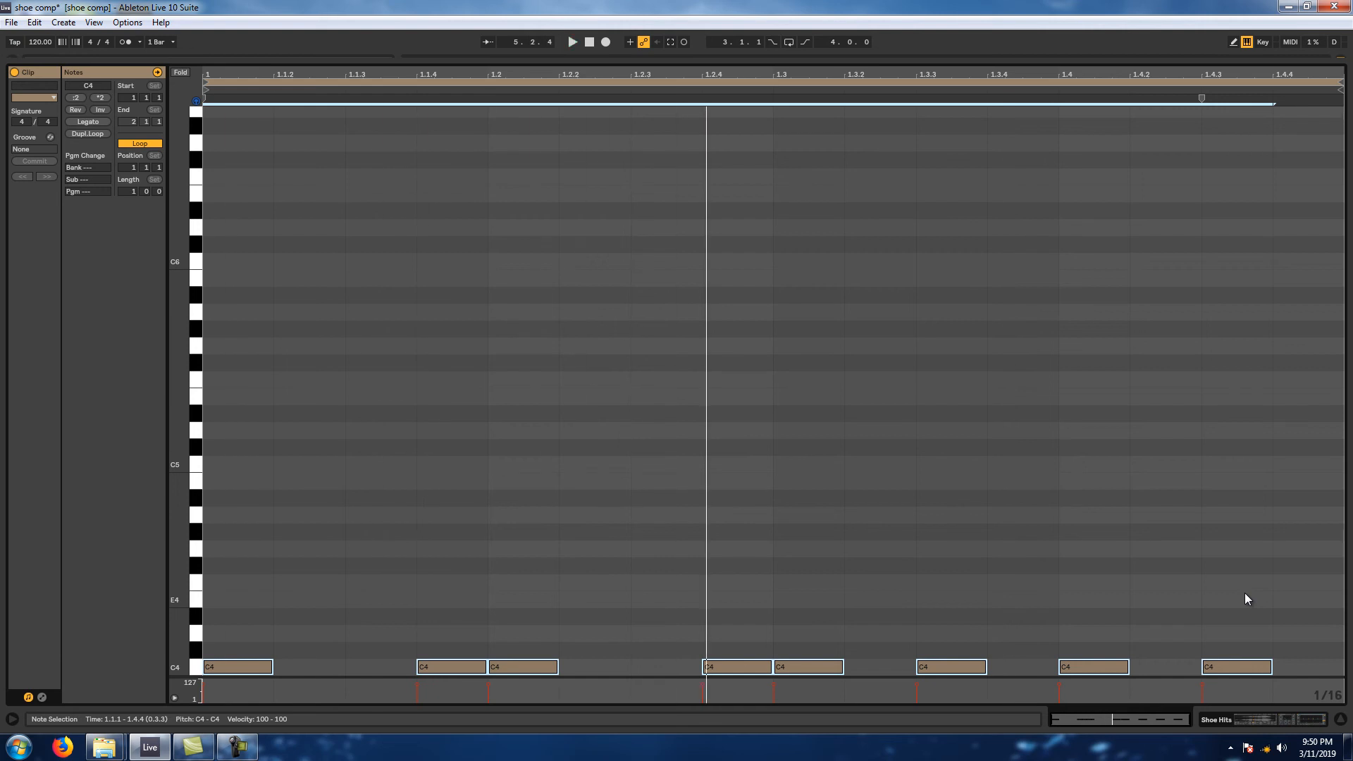
key("shift+Up")
key("shift+Up")
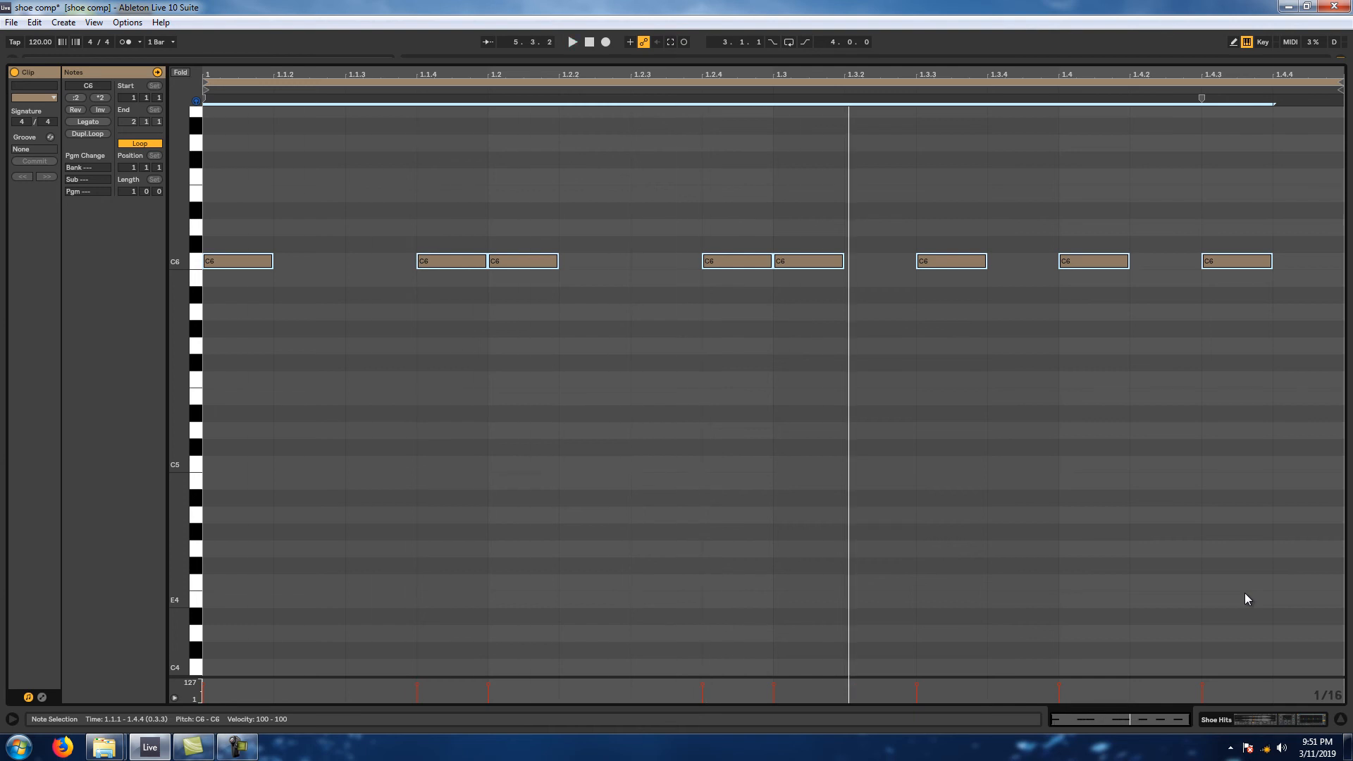
- Move the Shoe Hits notes down to C4, settle them at C5, and return to the arrangement
key("shift+Down")
key("shift+Down")
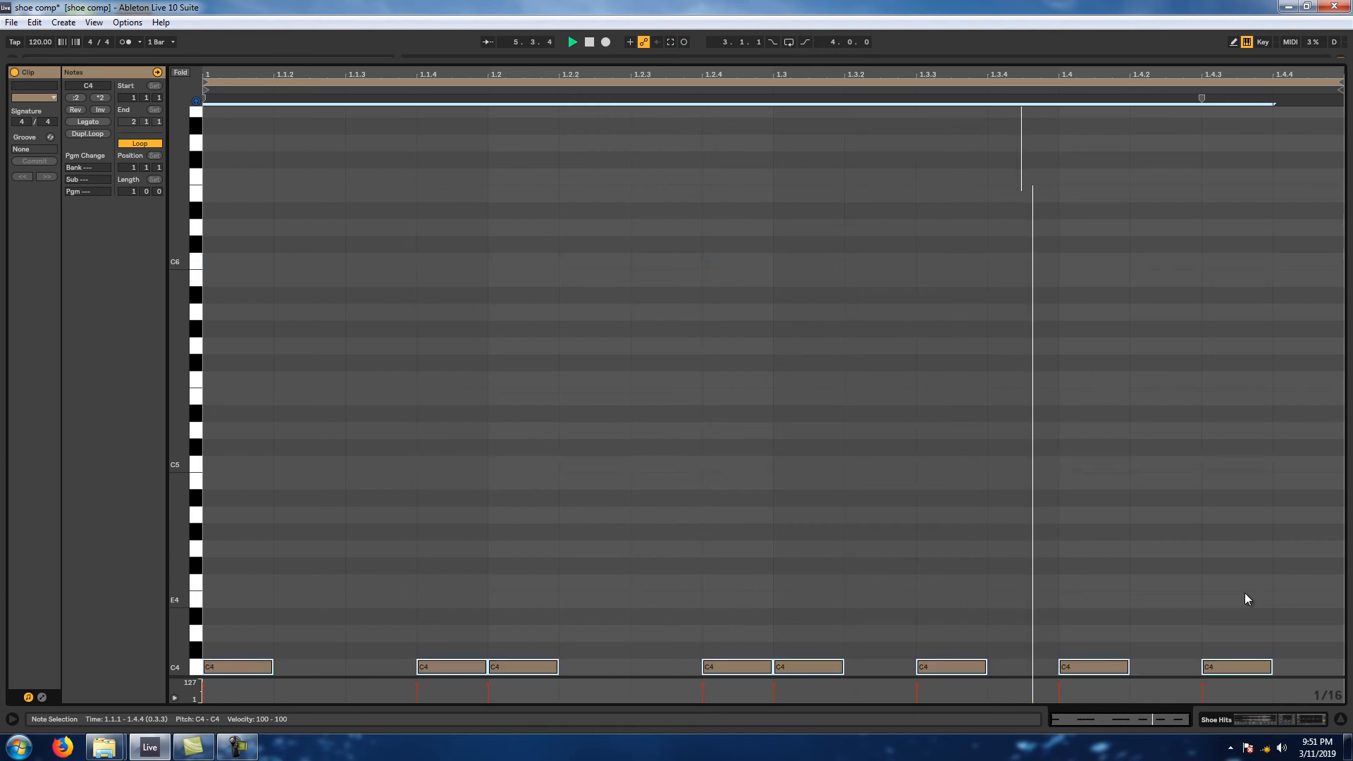
key("shift+Up")
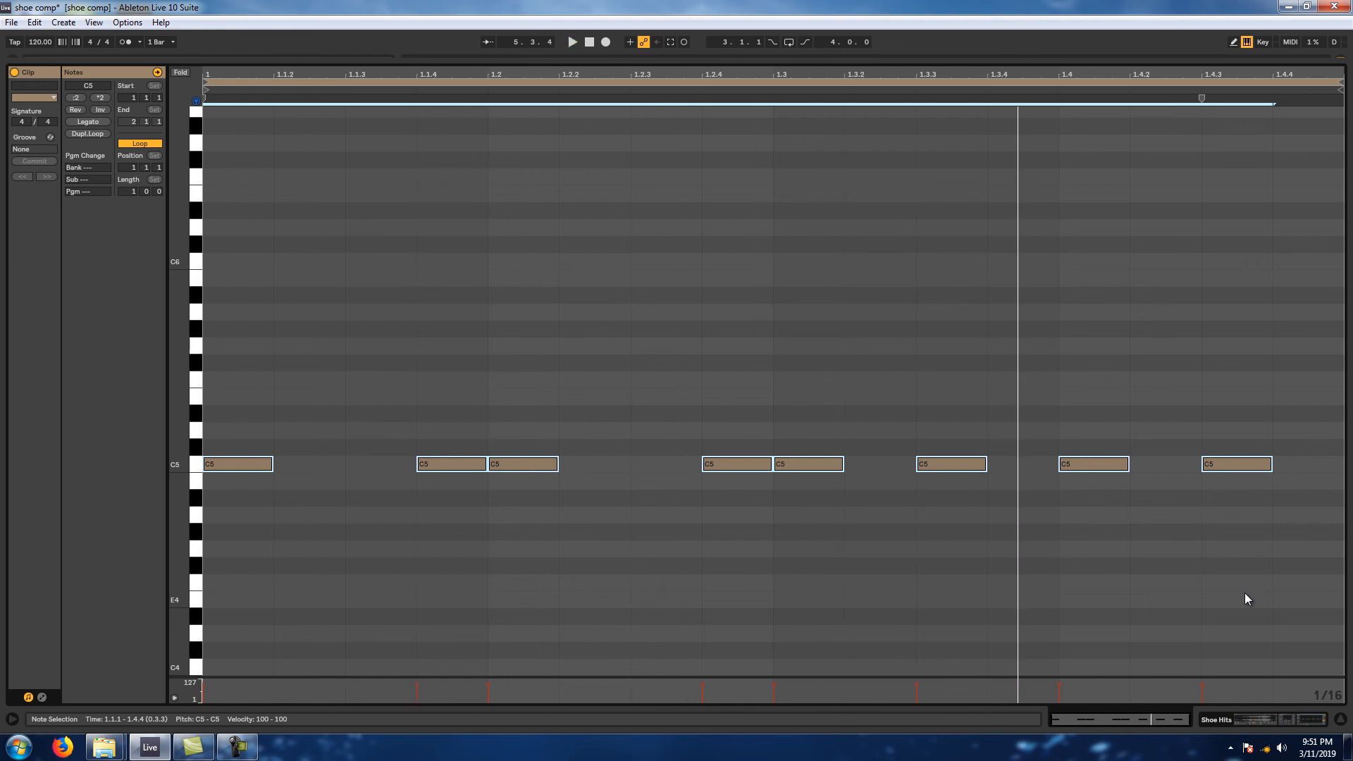
left_click(1282, 721)
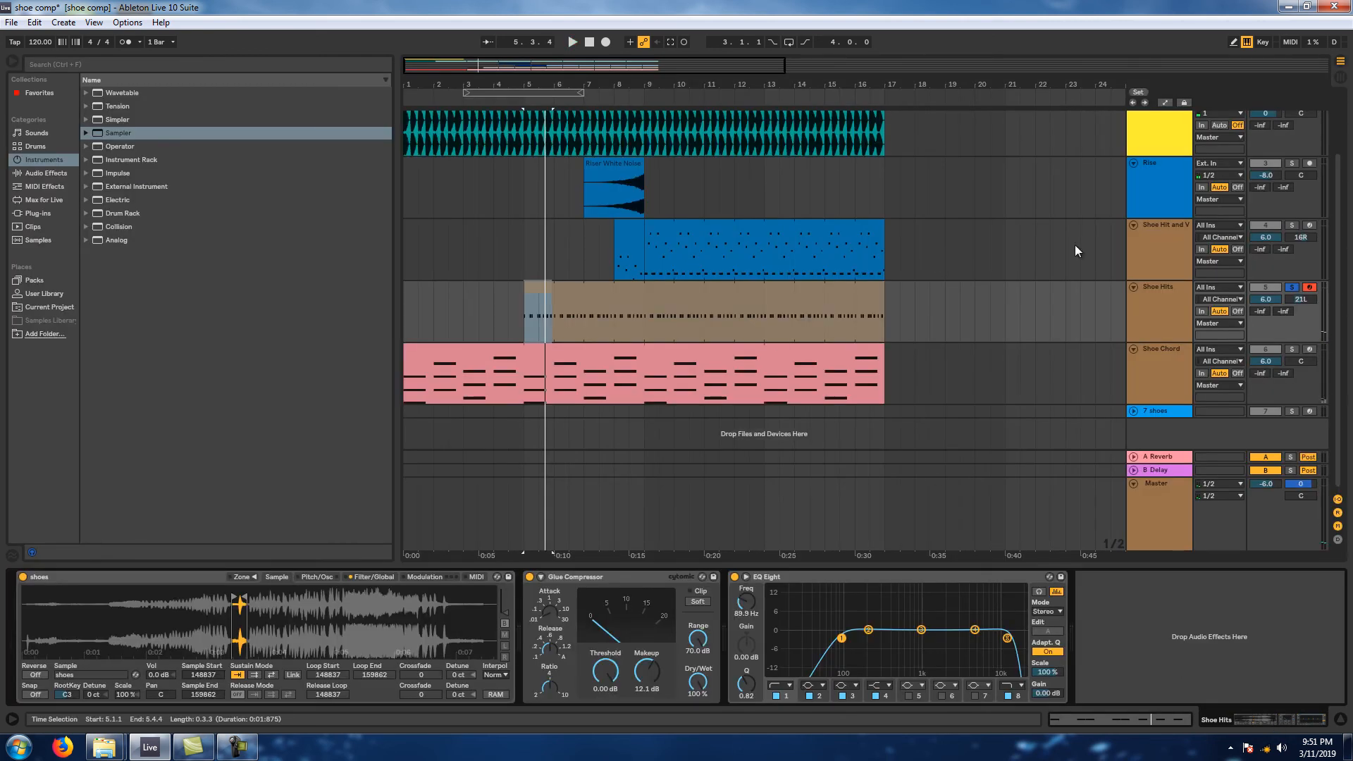
- Solo and record-arm the Shoe Hit and Vocal track, audition it from bar 8, and select its Sampler
left_click(1294, 225)
left_click(1173, 240)
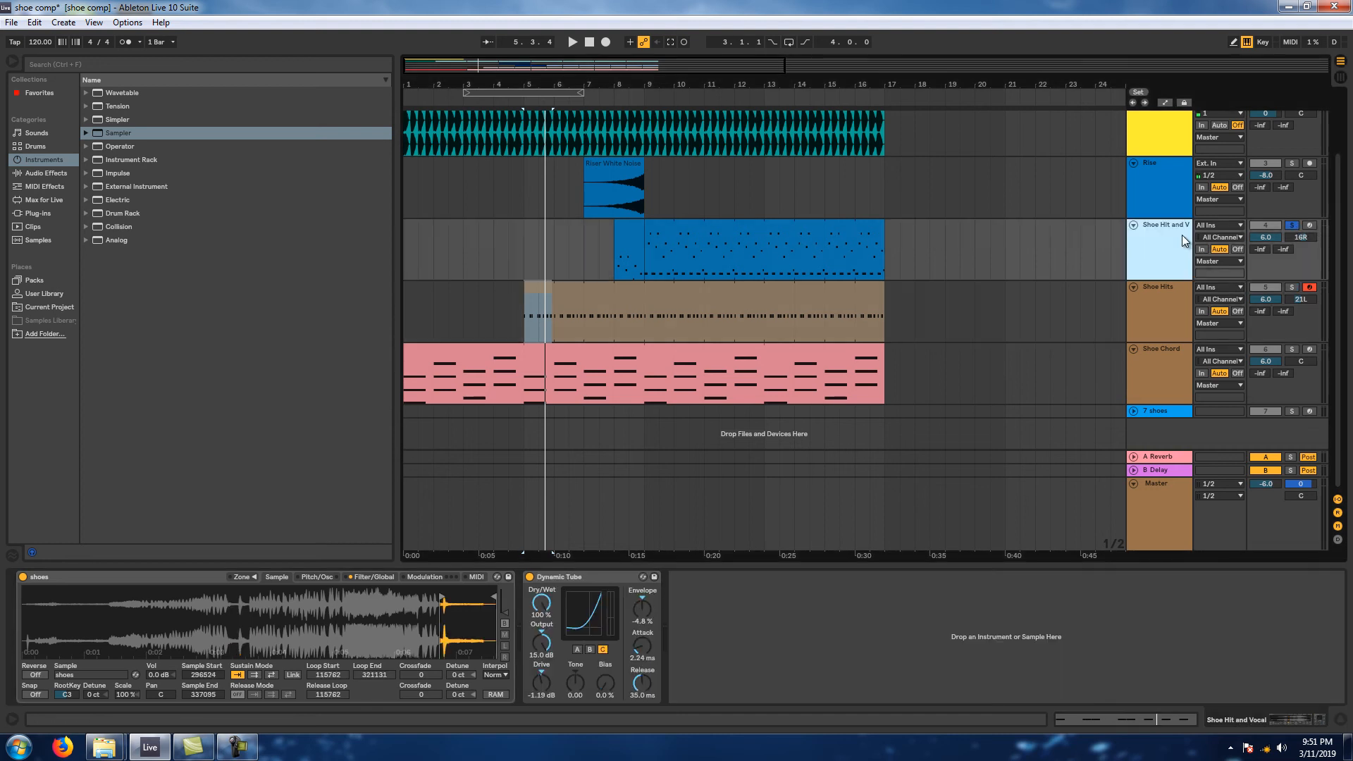
left_click(614, 259)
key("space")
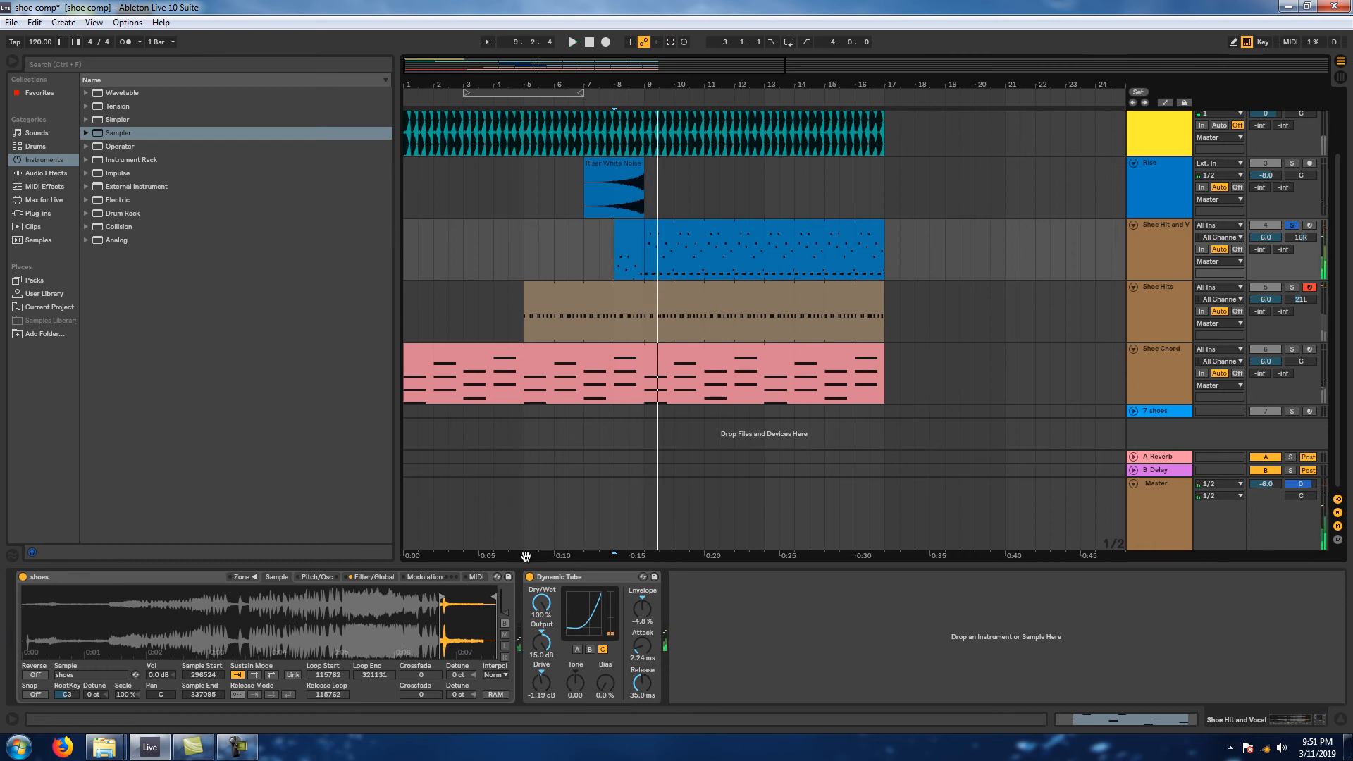
left_click(200, 582)
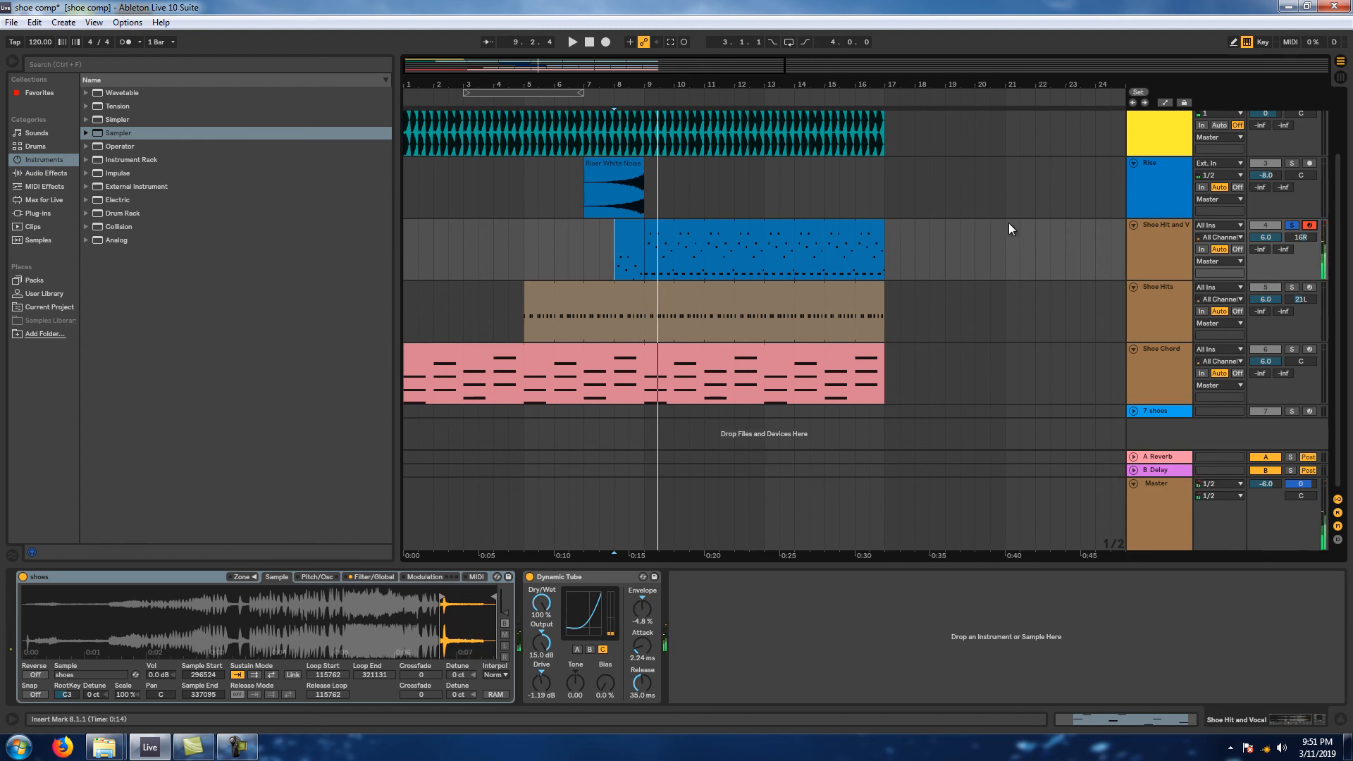
- Examine the Straight EDM Beat-128bpm clip in the arrangement and the Samples library it comes from
scroll(918, 310, "up", 2)
left_click_drag(942, 209, 898, 399)
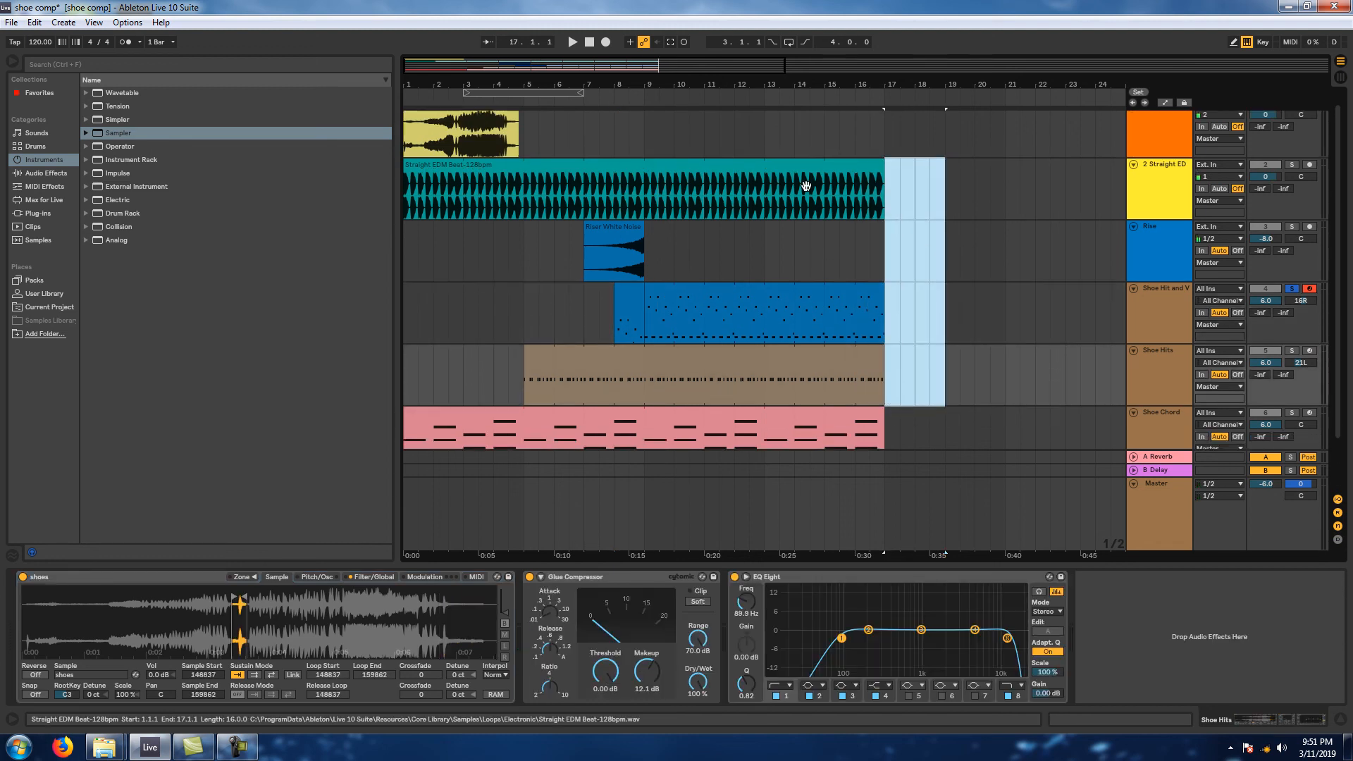
left_click(809, 204)
left_click(39, 239)
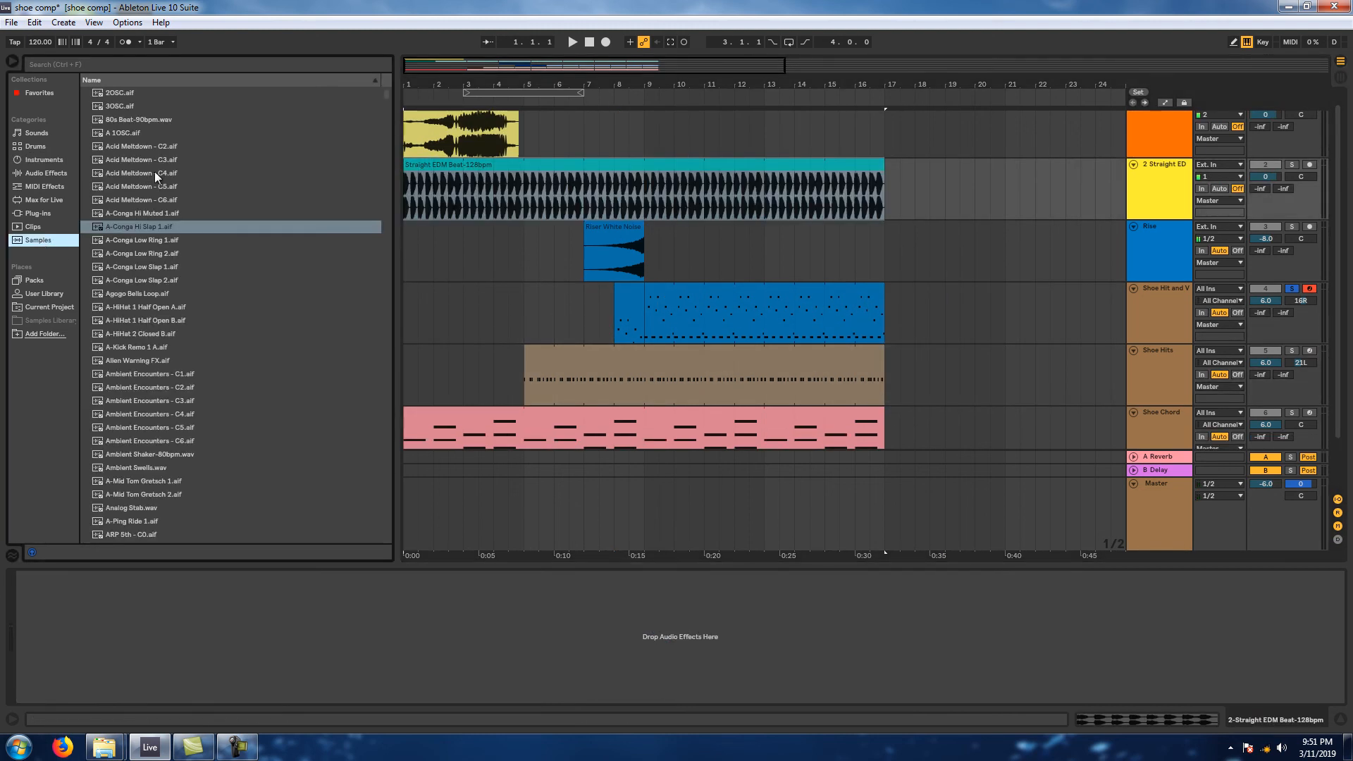
left_click(467, 181)
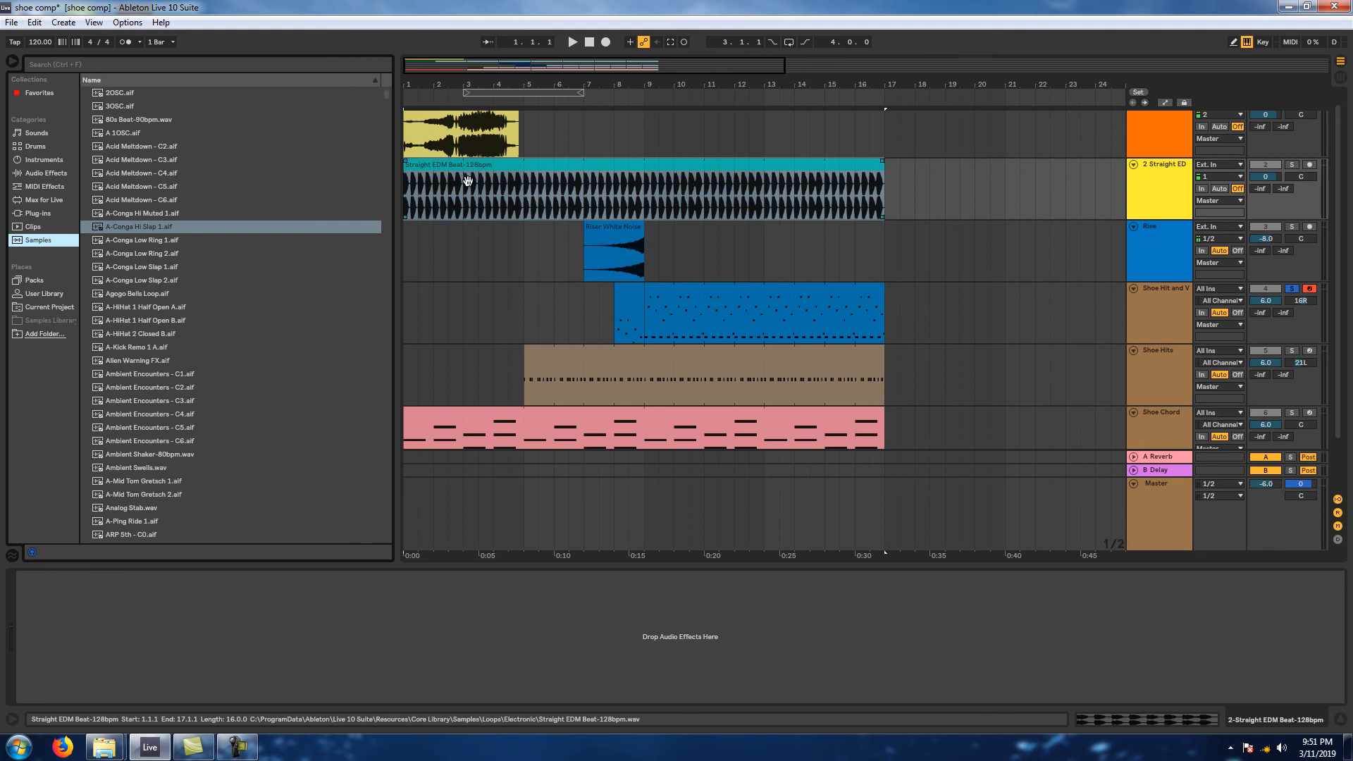
left_click(545, 167)
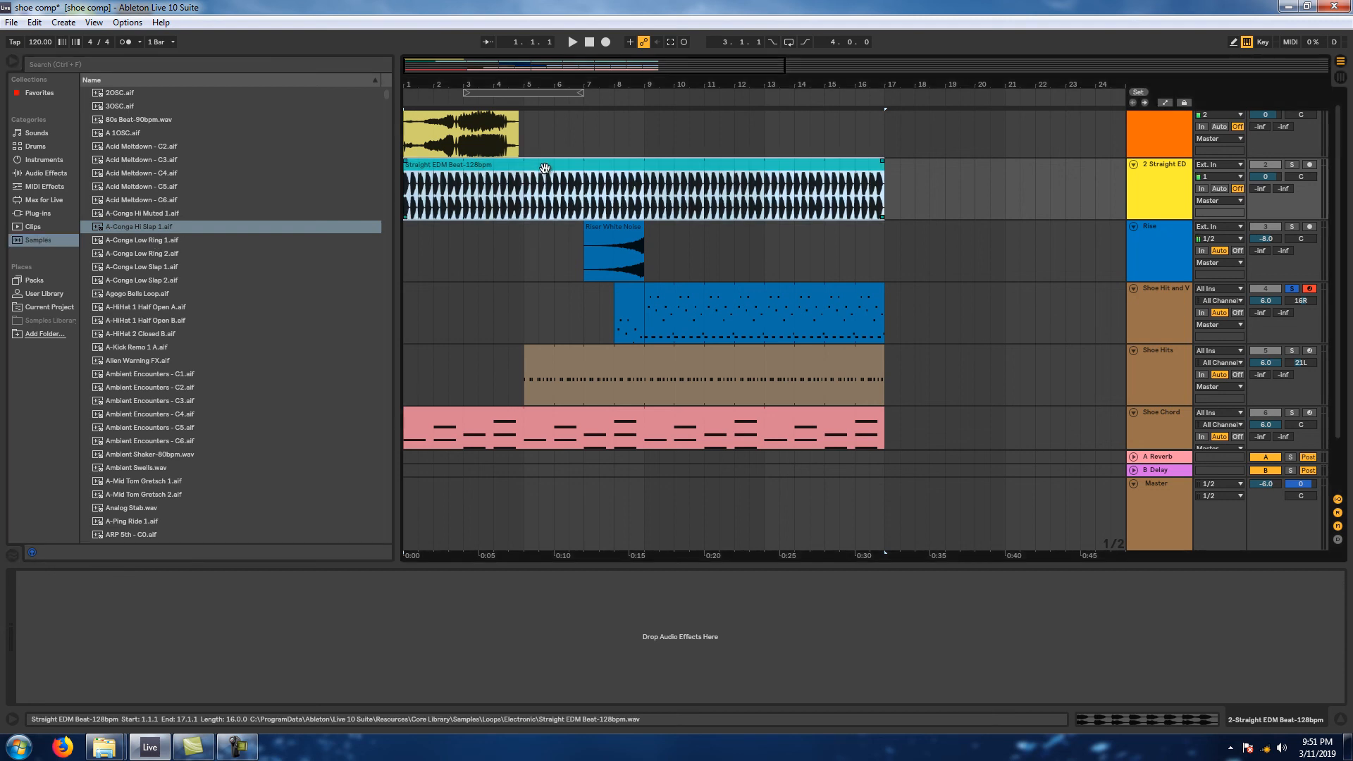
- Unsolo the Shoe Hit and Vocal track, with playback started from bar 1
left_click(409, 280)
scroll(441, 310, "down", 2)
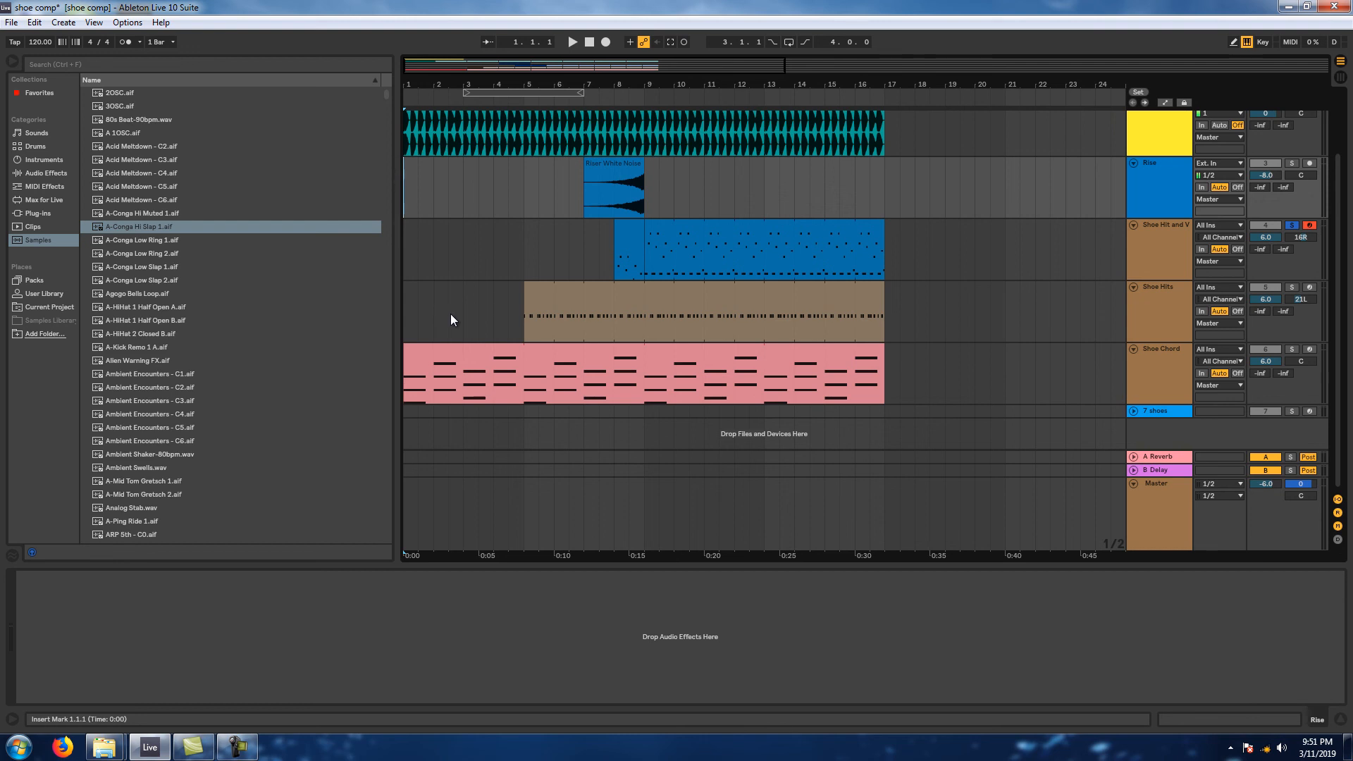
key("space")
left_click(1292, 225)
scroll(458, 340, "up", 2)
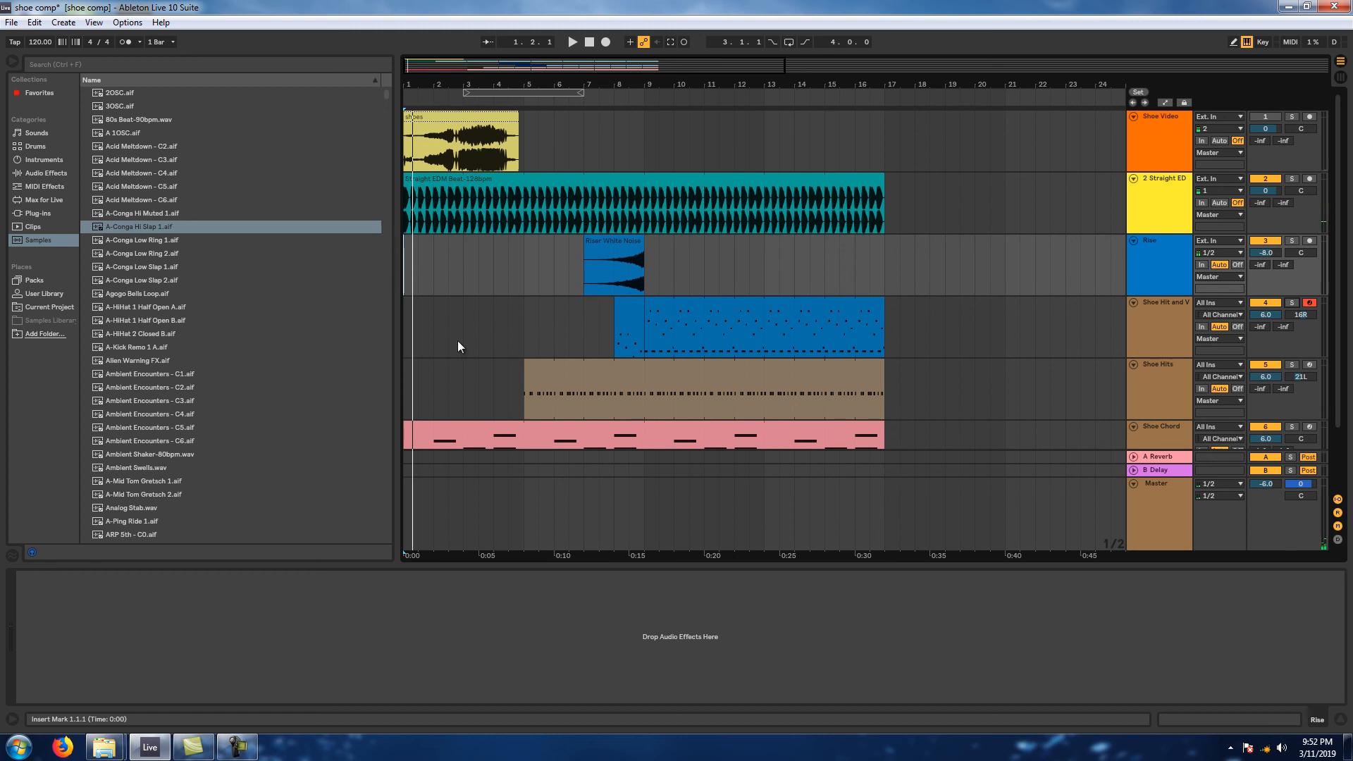
- Play the full arrangement from the start through bar 16 with all tracks sounding
left_click(408, 340)
key("space")
scroll(522, 279, "down", 2)
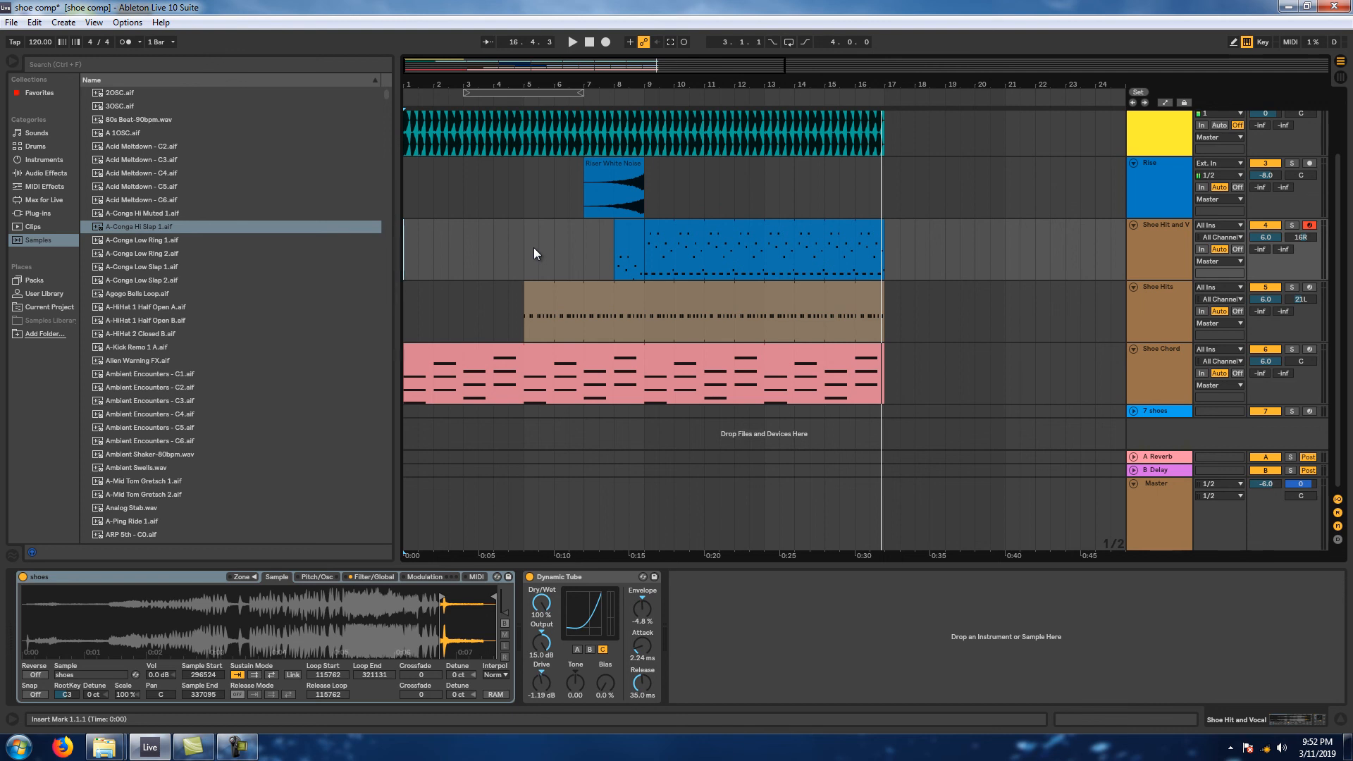
scroll(634, 307, "up", 3)
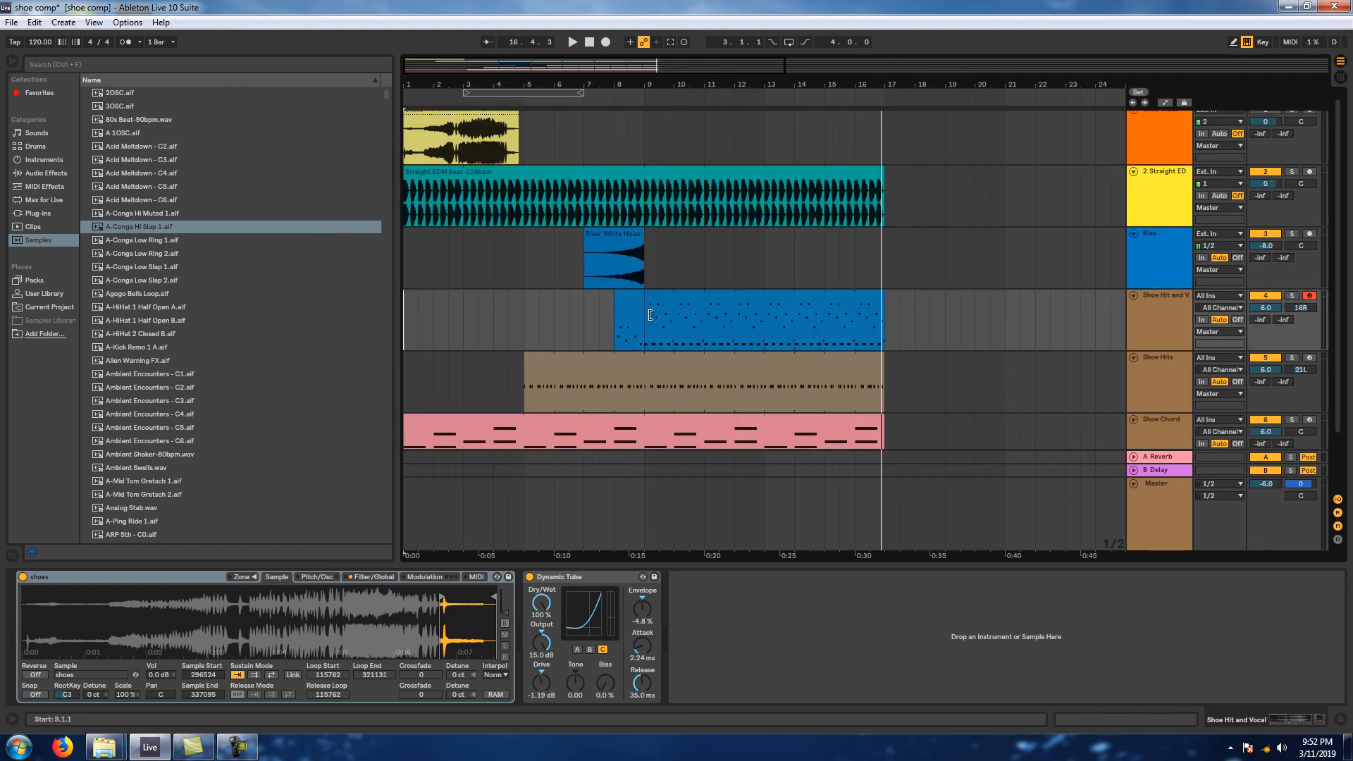
left_click(694, 312)
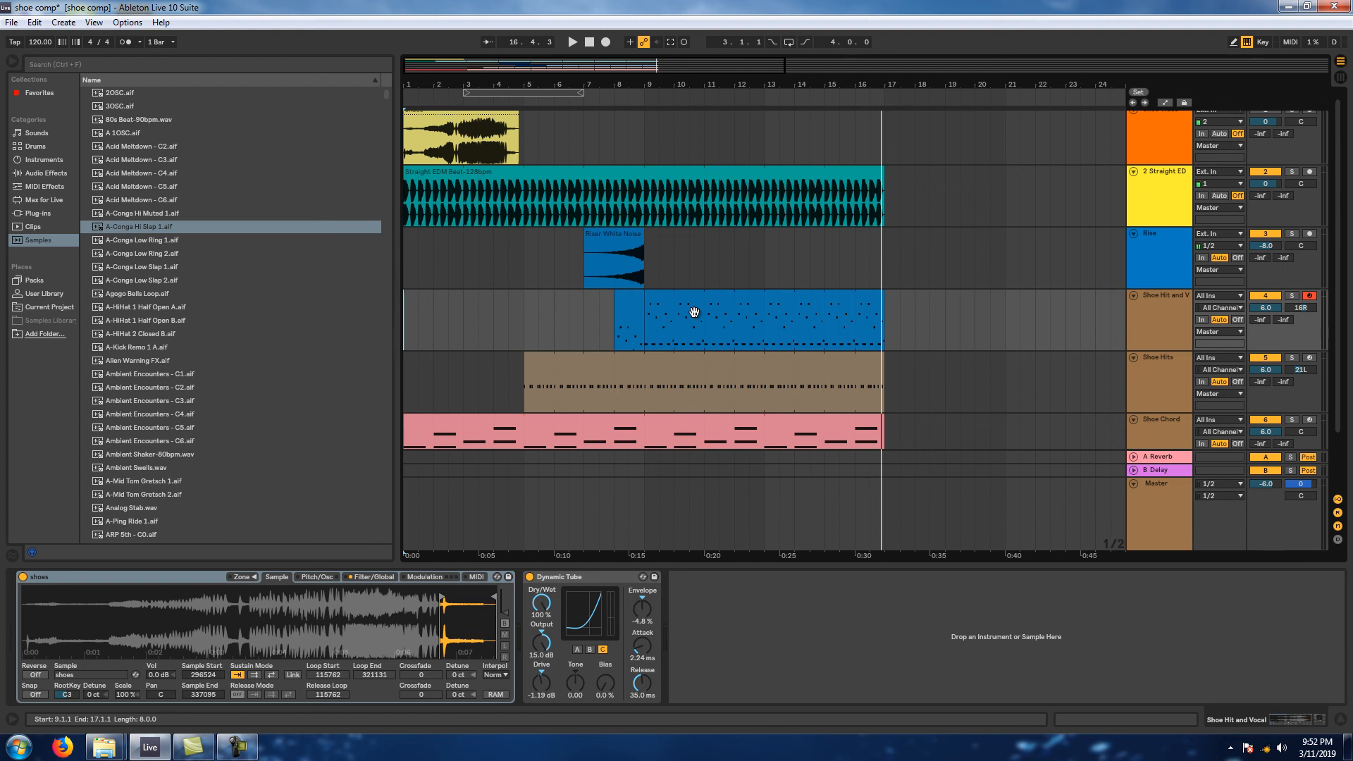